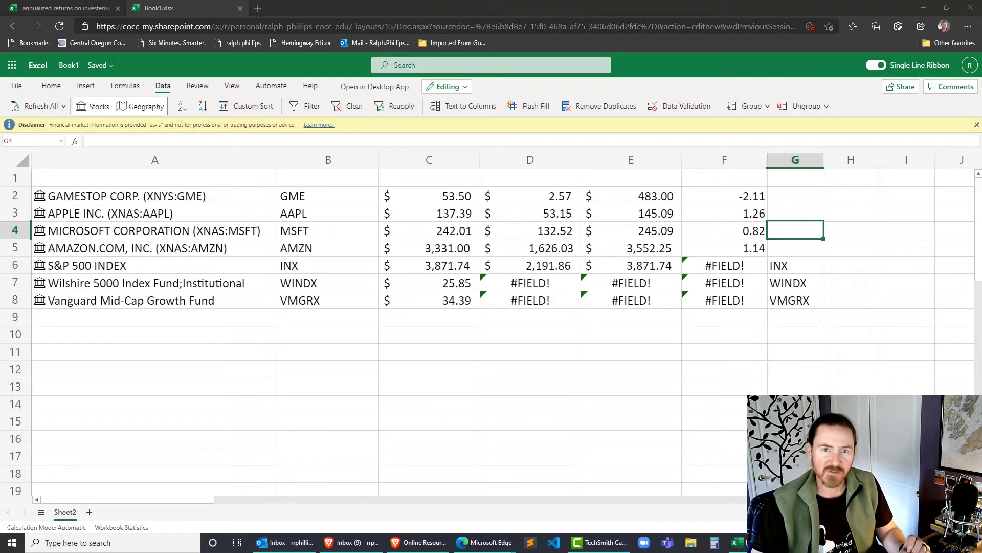
- Delete columns A–H of the old stock table and dismiss the financial data disclaimer
left_click(344, 354)
left_click_drag(129, 162, 846, 160)
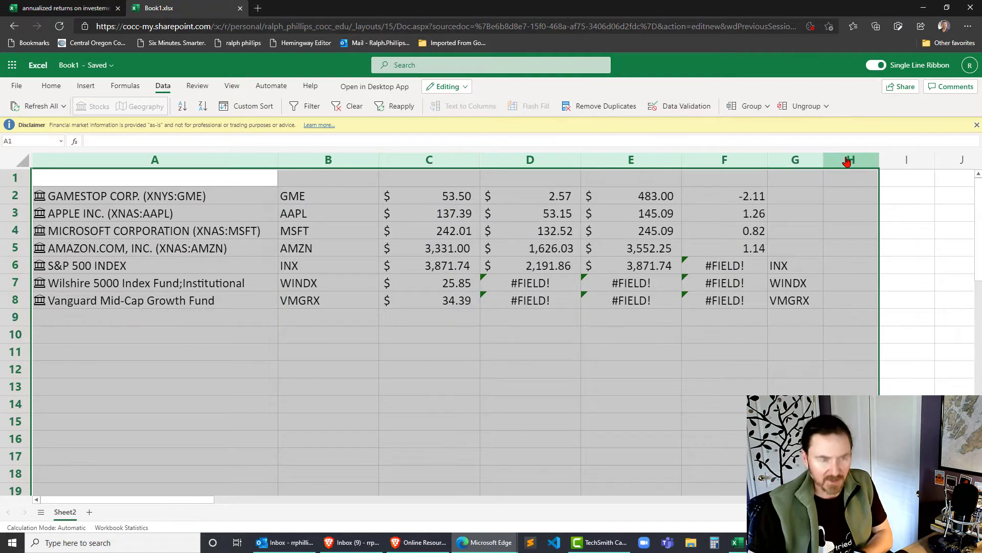
right_click(847, 160)
left_click(876, 242)
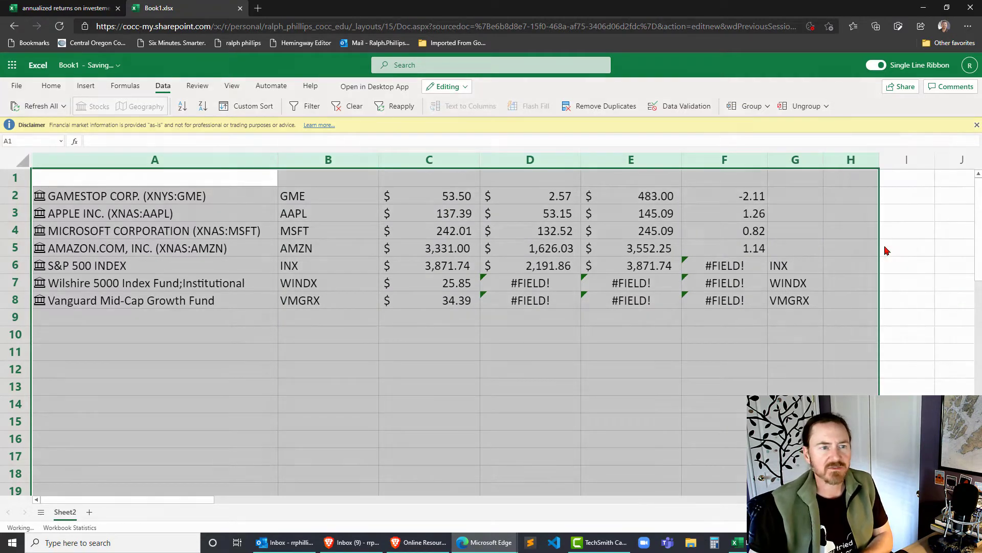
left_click(381, 251)
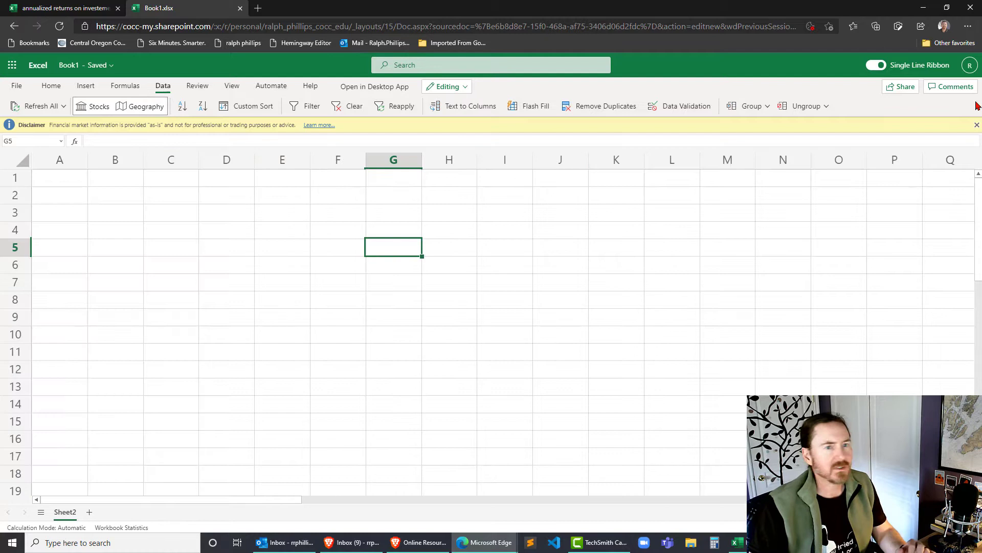
left_click(977, 125)
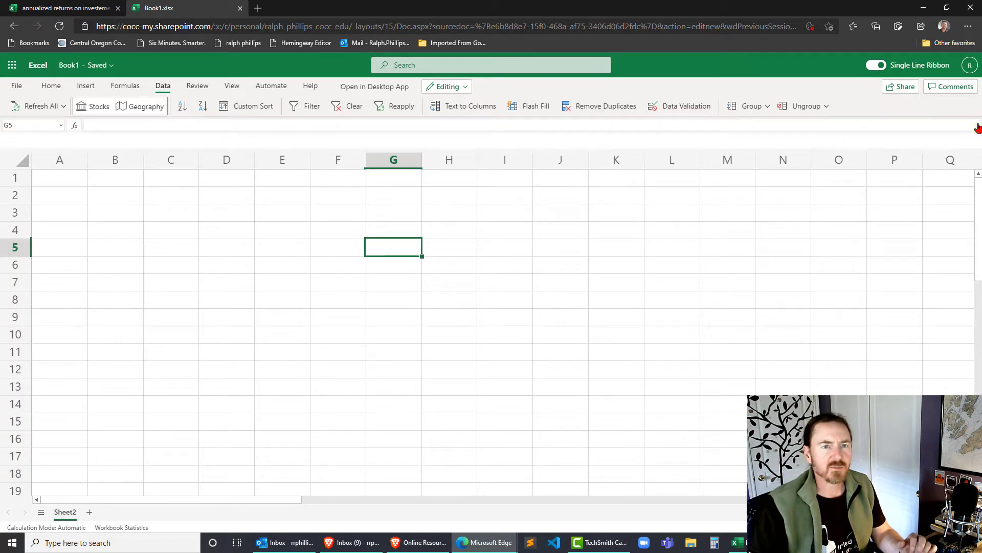
- Enter the tickers GME, AAPL and MSFT in cells A2 through A4
left_click(201, 297)
left_click(71, 191)
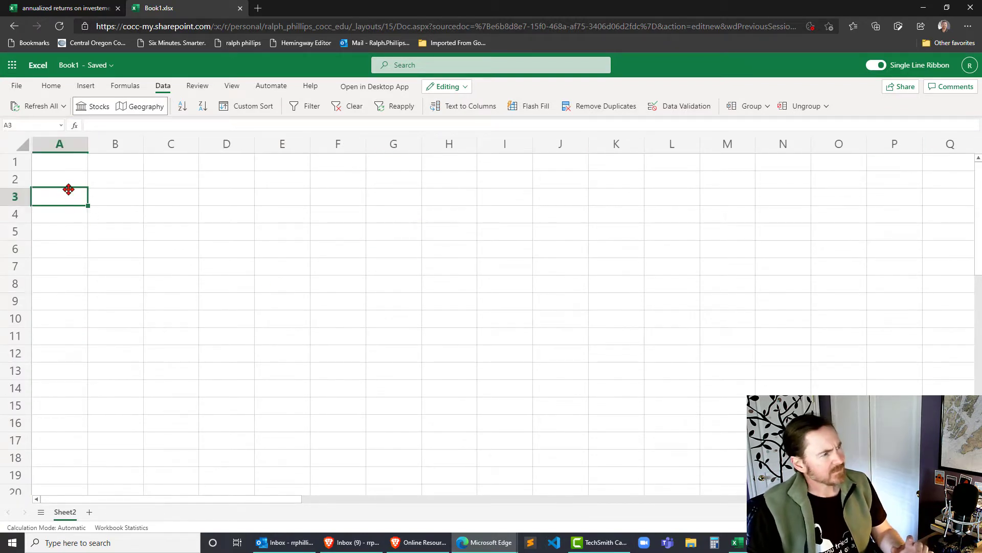
left_click(65, 185)
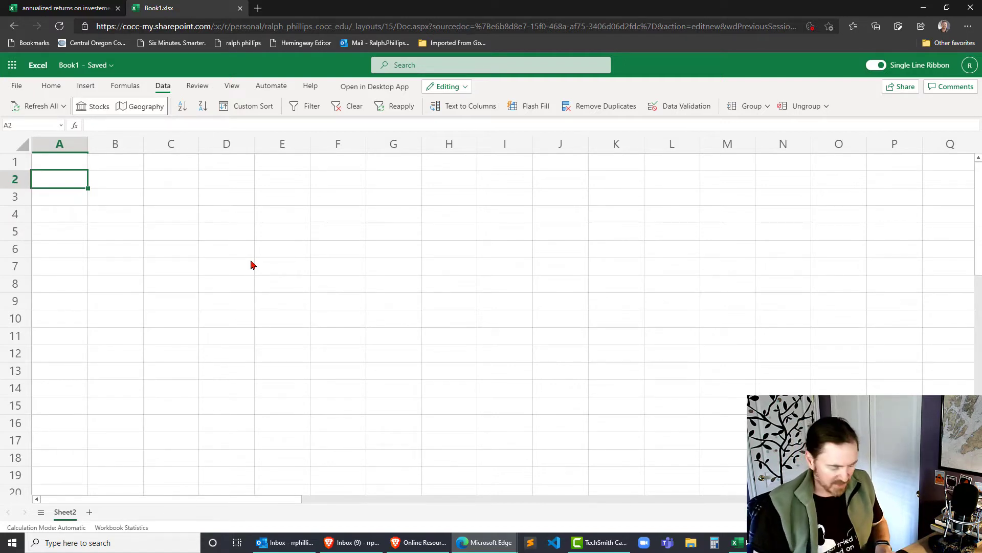
type("GME")
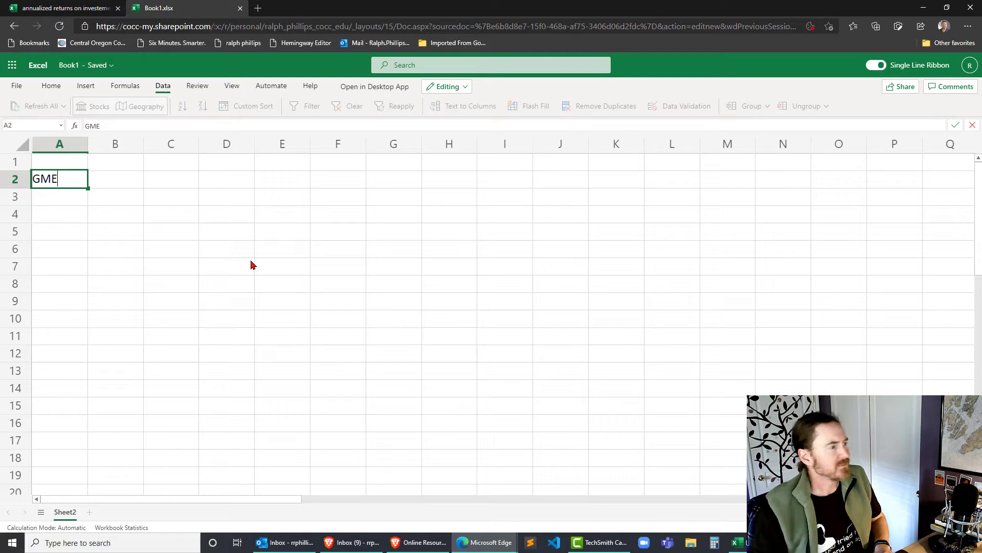
key("Return")
type("AAPL")
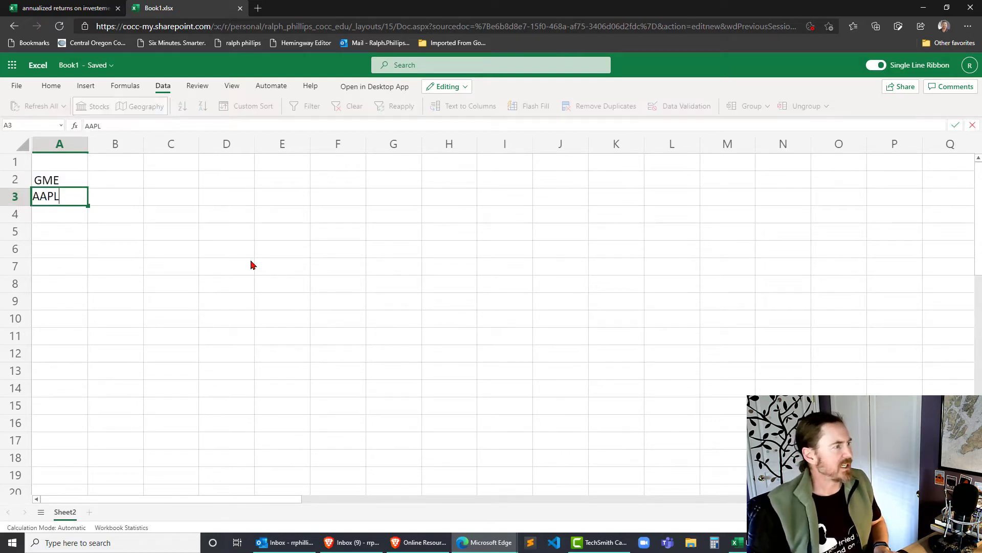
key("Return")
type("MSFT")
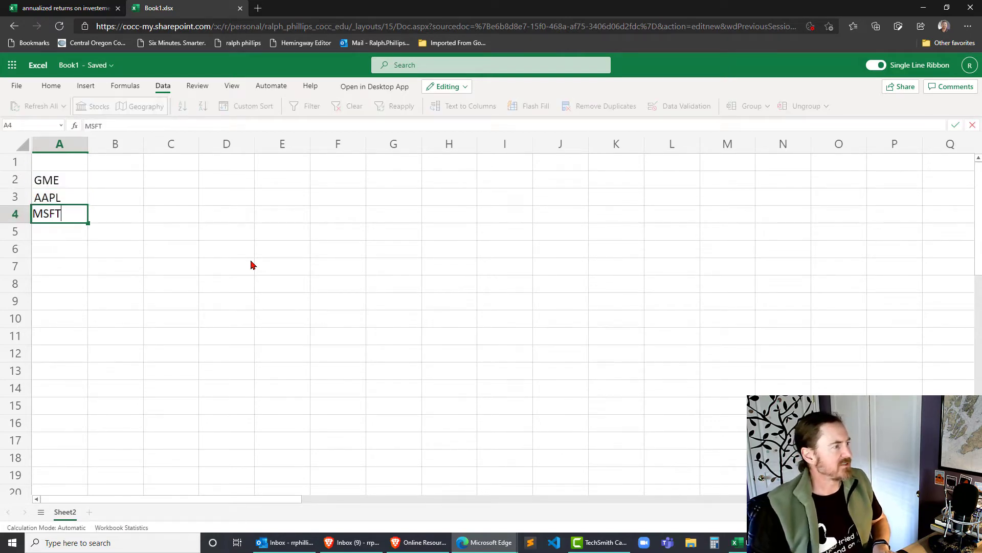
key("Return")
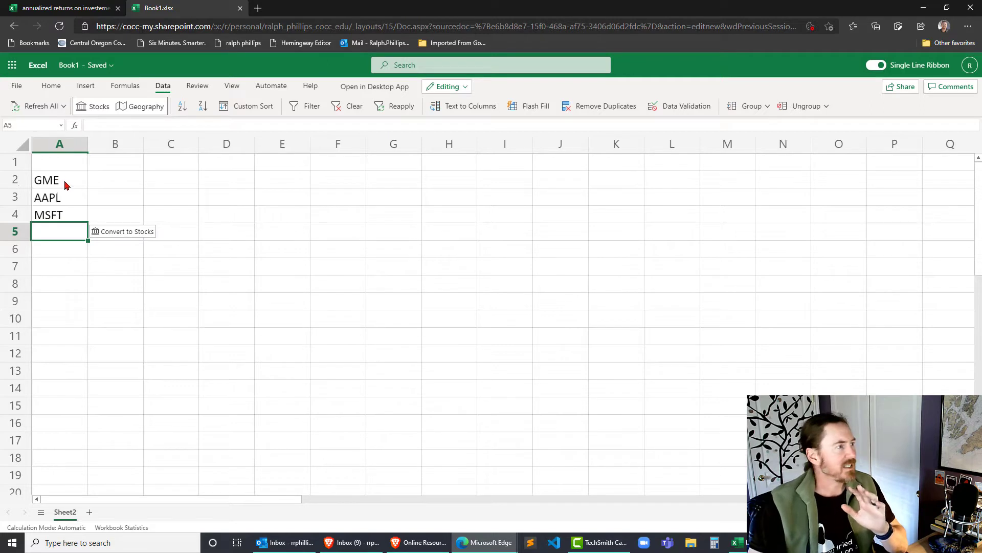
- Convert A2:A4 to Stocks data types for GameStop, Apple and Microsoft, and autofit column A
left_click_drag(65, 185, 66, 219)
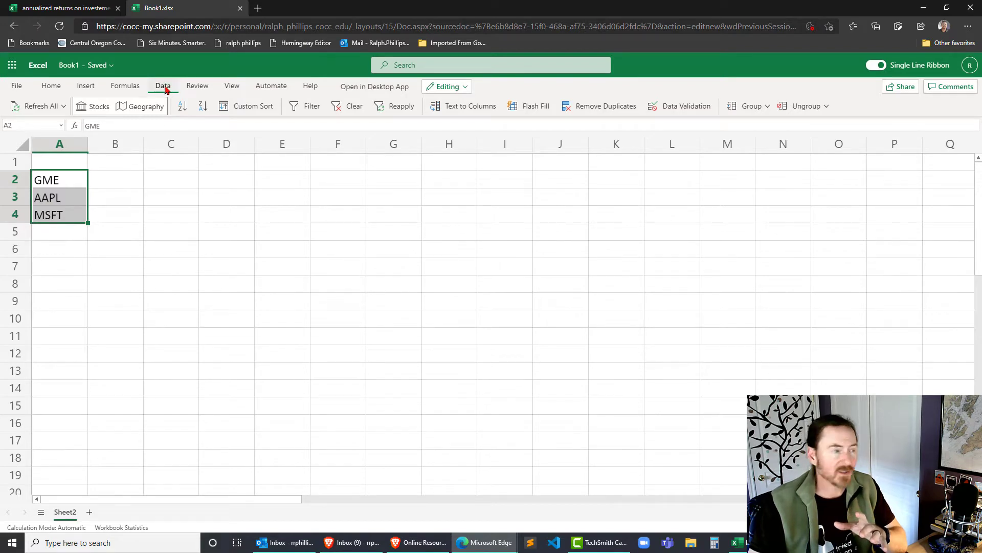
left_click(51, 87)
left_click(163, 88)
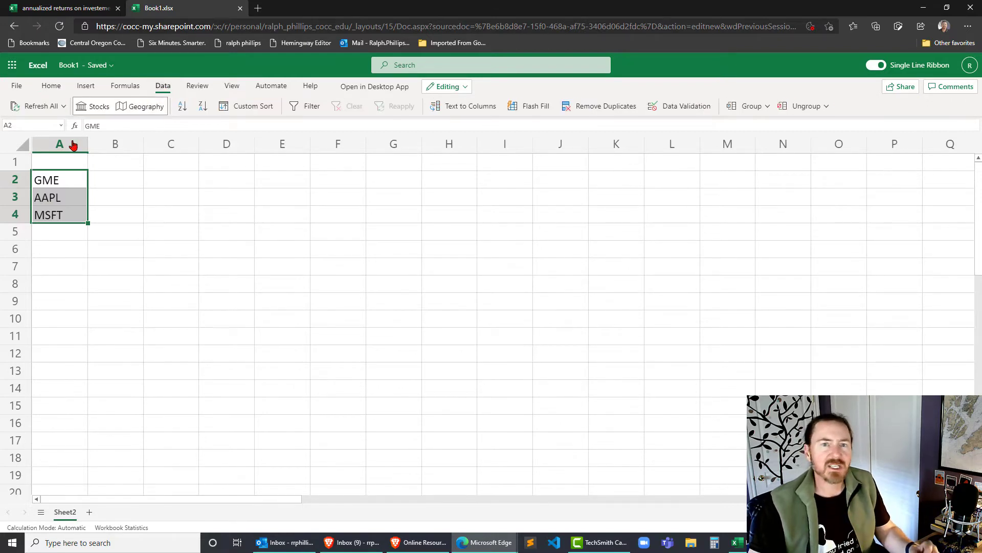
left_click(96, 108)
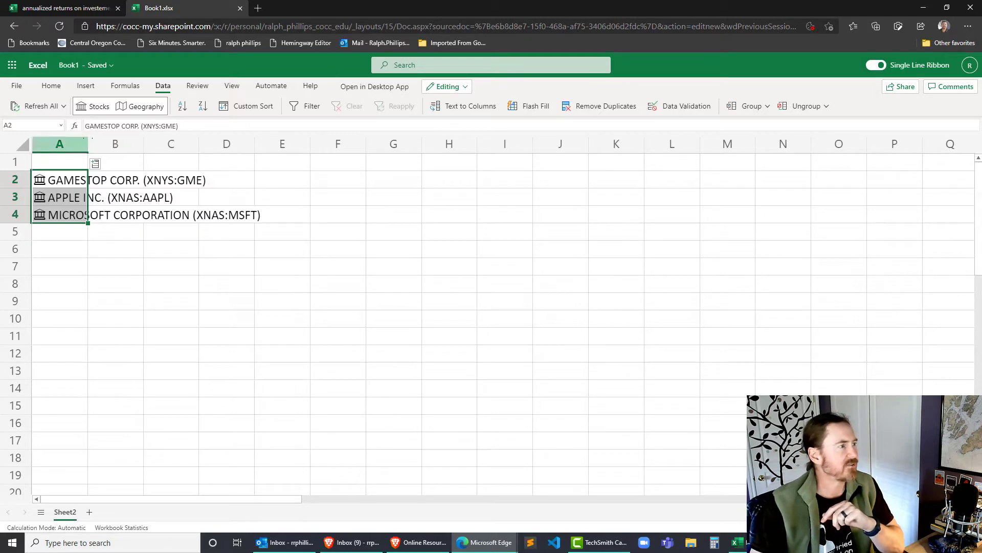
double_click(88, 143)
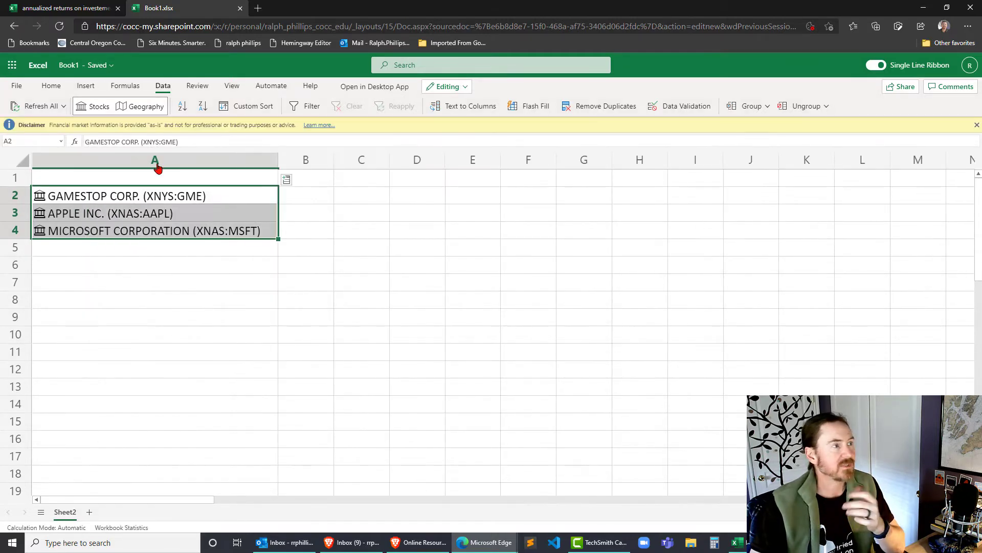
left_click(304, 215)
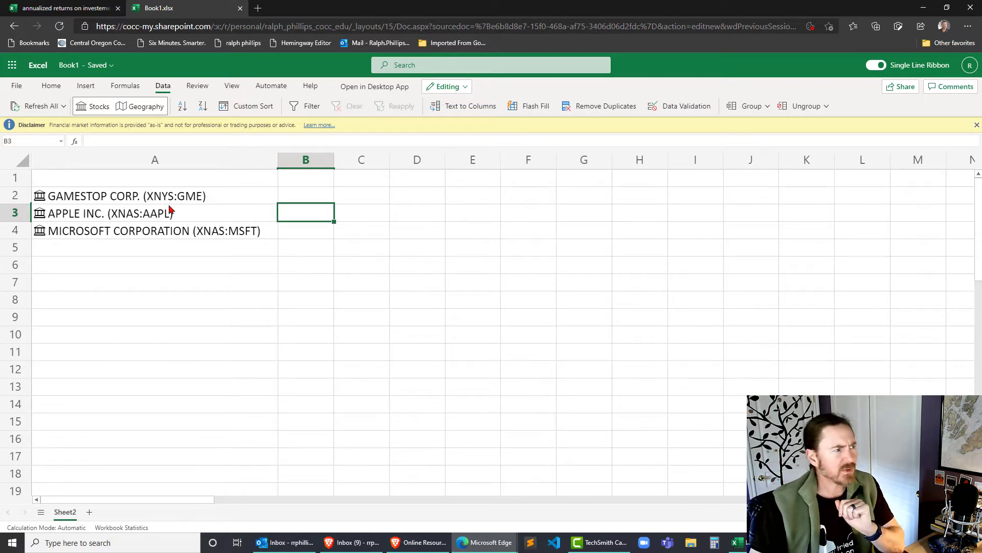
- Insert each stock's Price into column B ($53.50, $137.39, $242.01)
left_click_drag(167, 198, 175, 233)
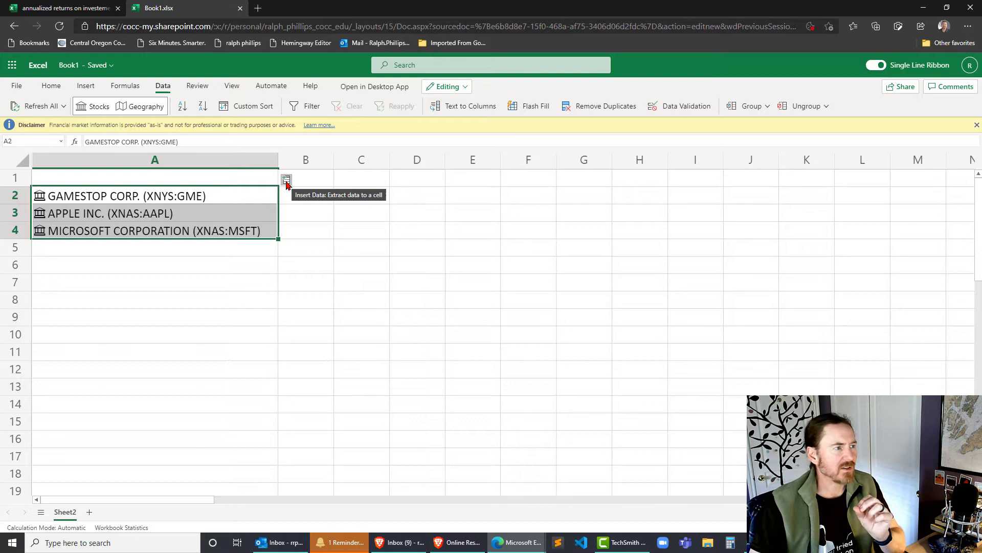
left_click(286, 181)
scroll(343, 205, "down", 2)
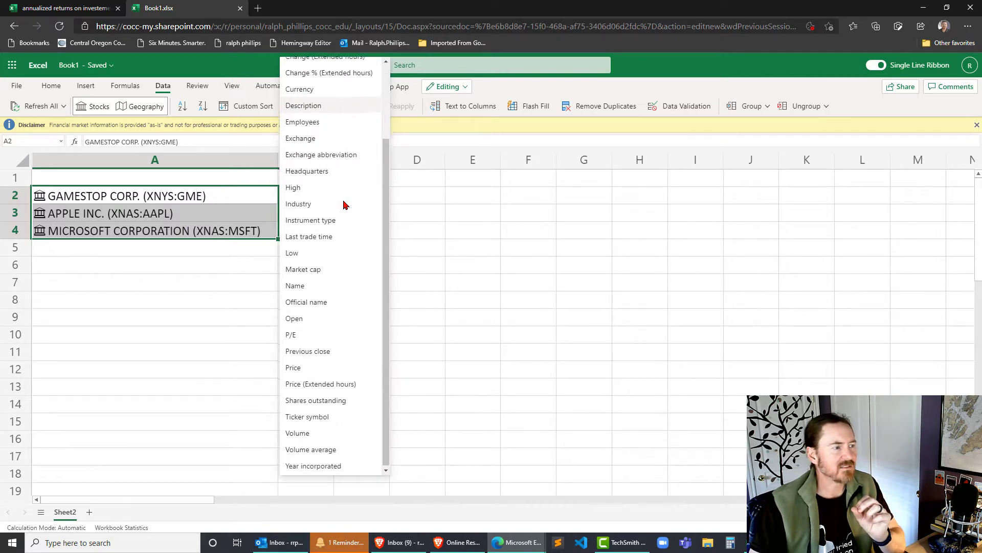
scroll(344, 205, "up", 2)
scroll(343, 205, "down", 2)
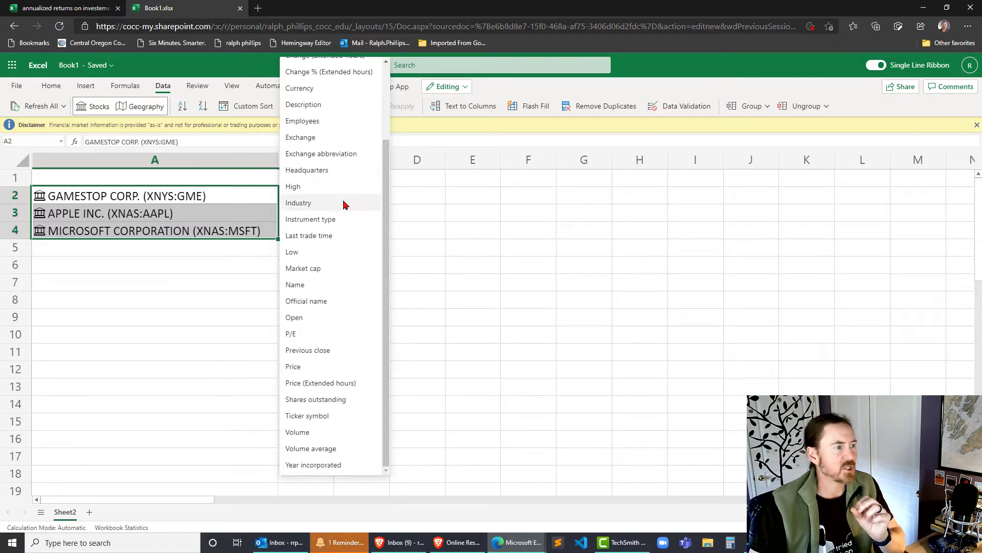
scroll(344, 205, "up", 2)
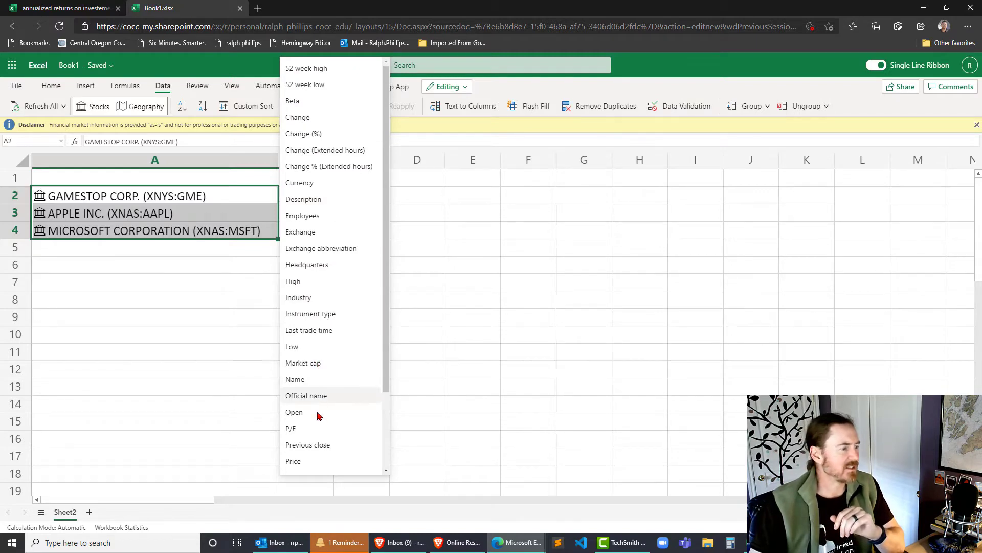
left_click(300, 461)
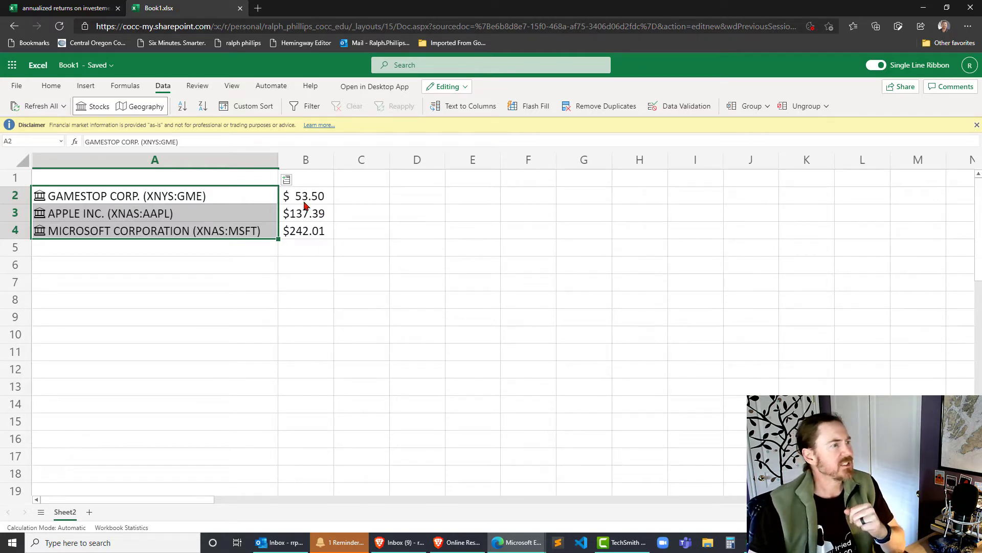
- Insert each stock's Previous close into column C ($92.41, $133.94, $243.00)
left_click(286, 180)
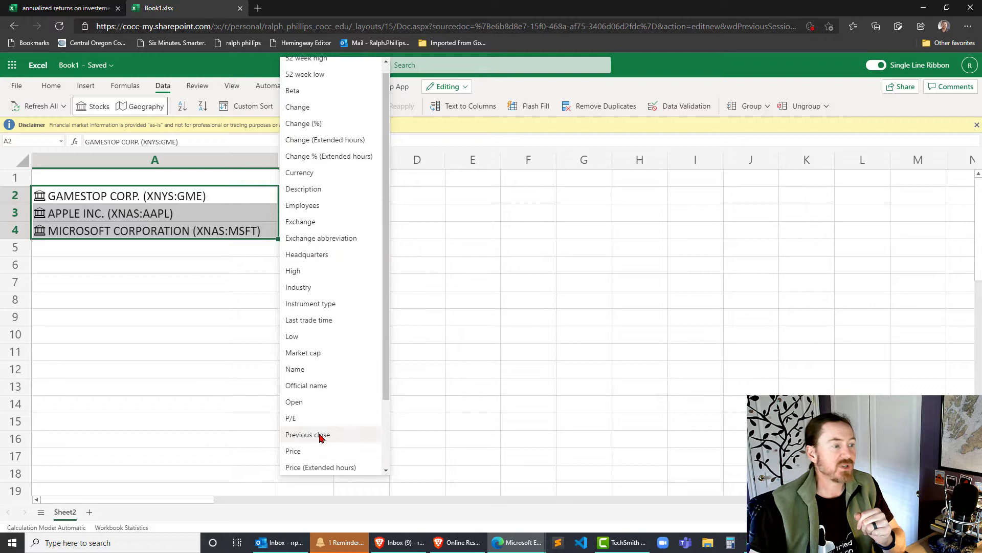
left_click(323, 436)
left_click(314, 182)
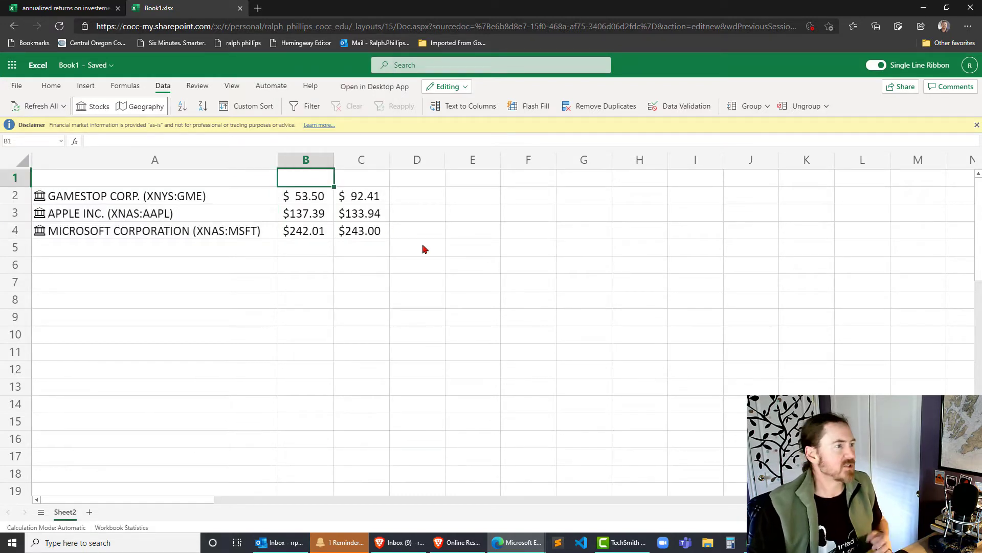
- Label B1 'Price' and C1 'Prev Close'
type("Price")
key("Tab")
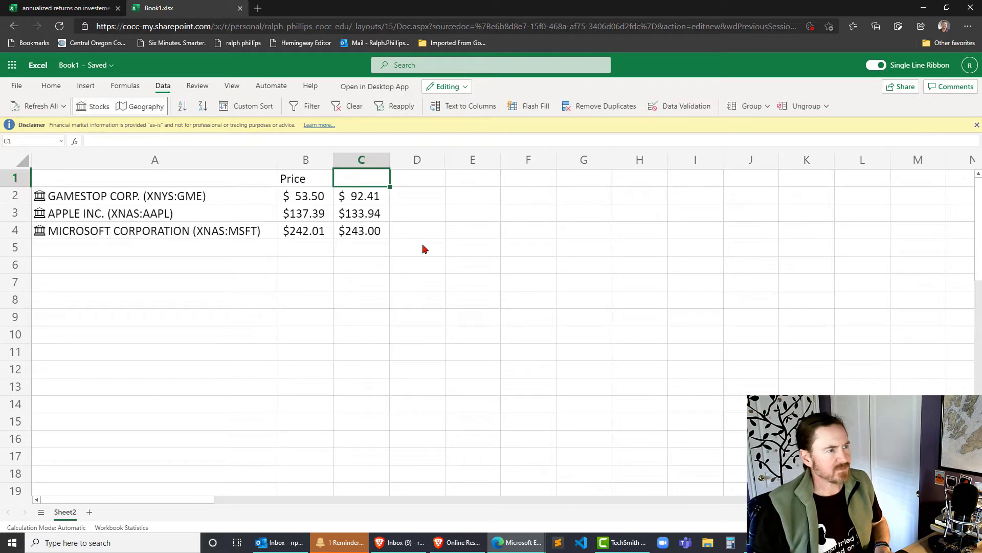
type("Prev Close")
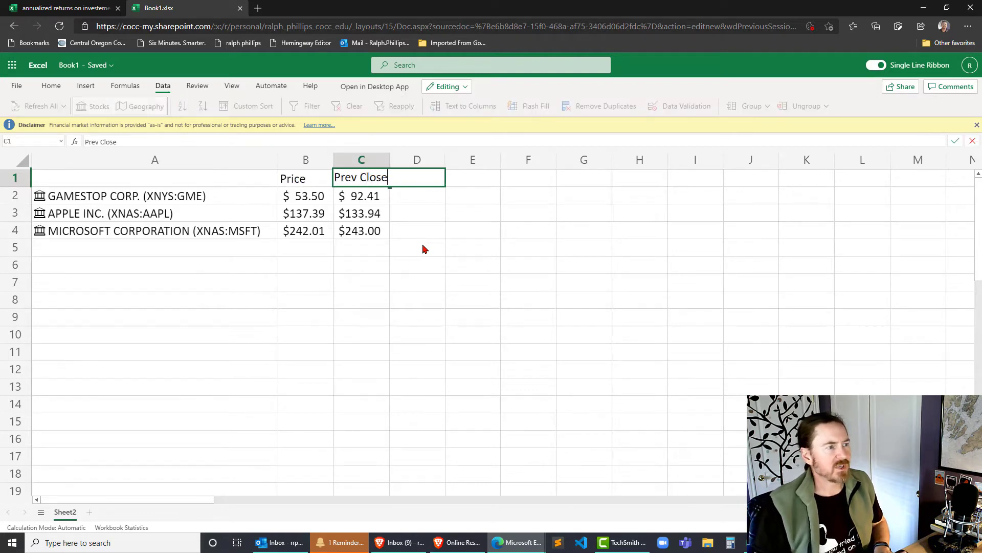
key("Tab")
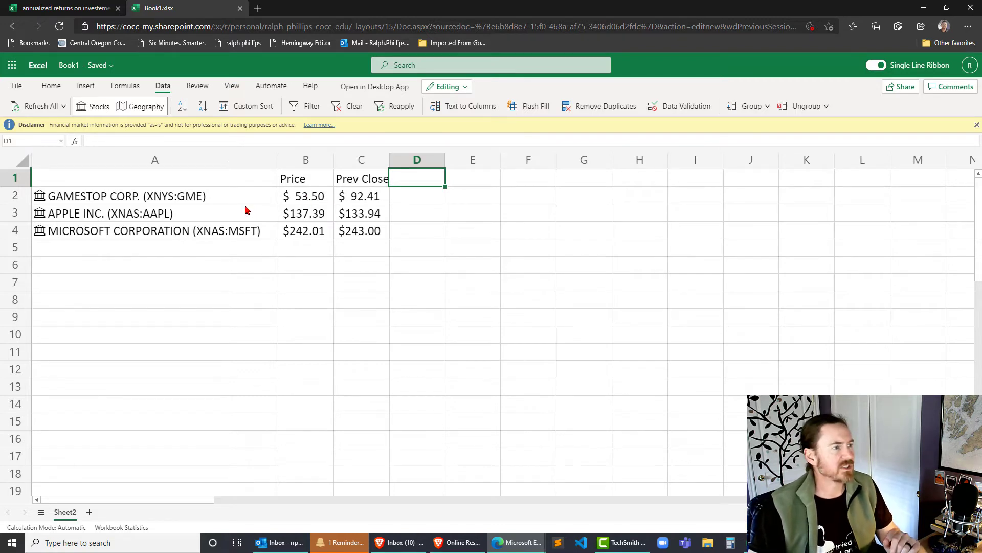
left_click(217, 202)
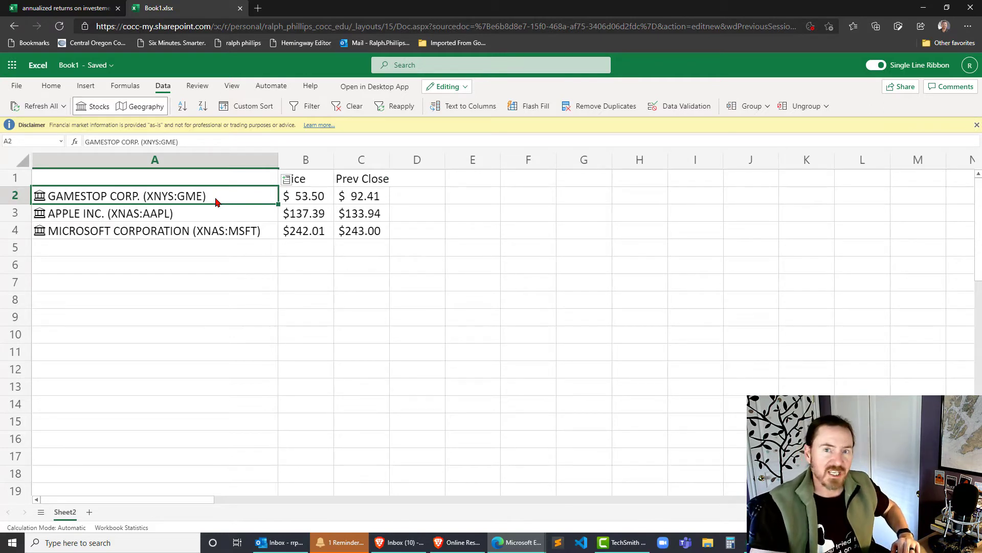
key("ctrl+shift+F5")
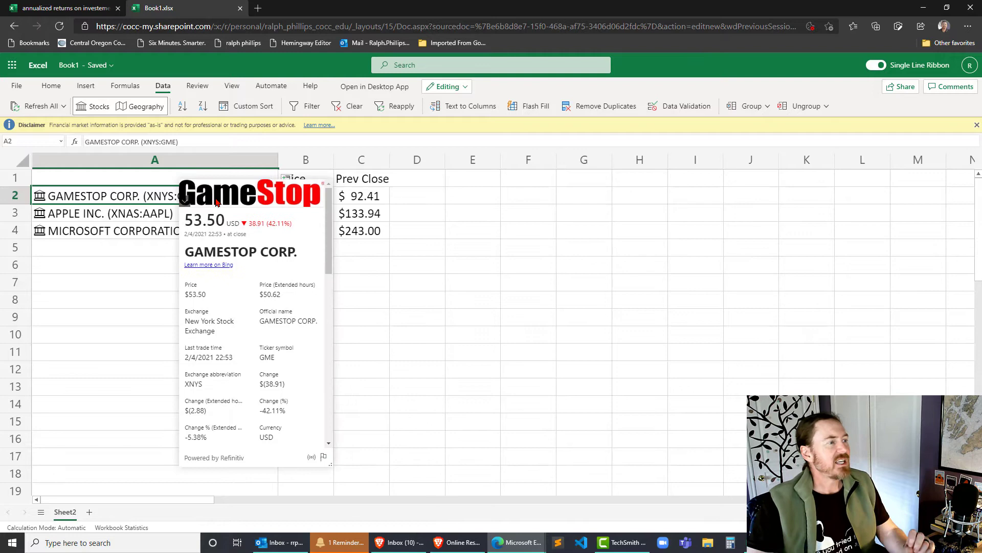
scroll(252, 340, "down", 8)
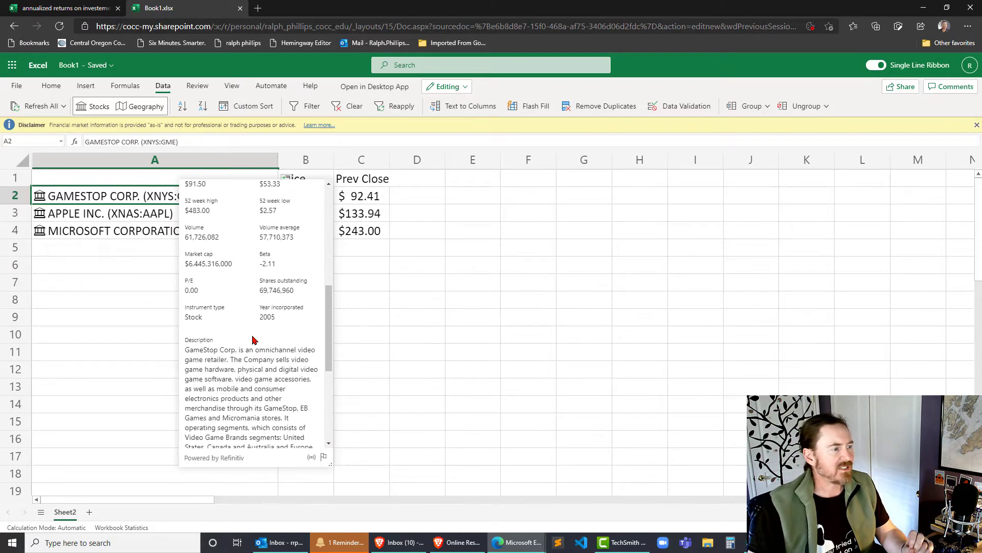
scroll(252, 339, "up", 8)
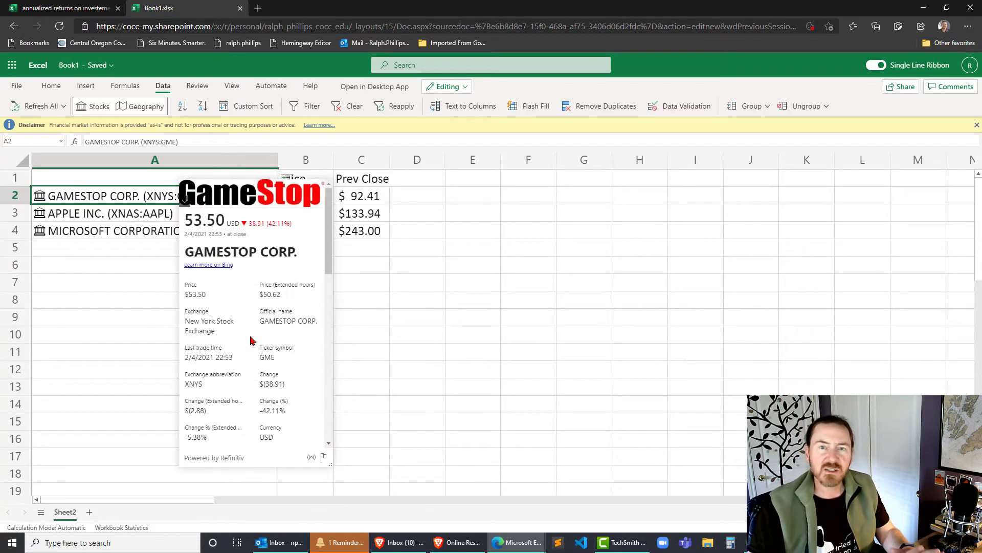
scroll(271, 313, "down", 7)
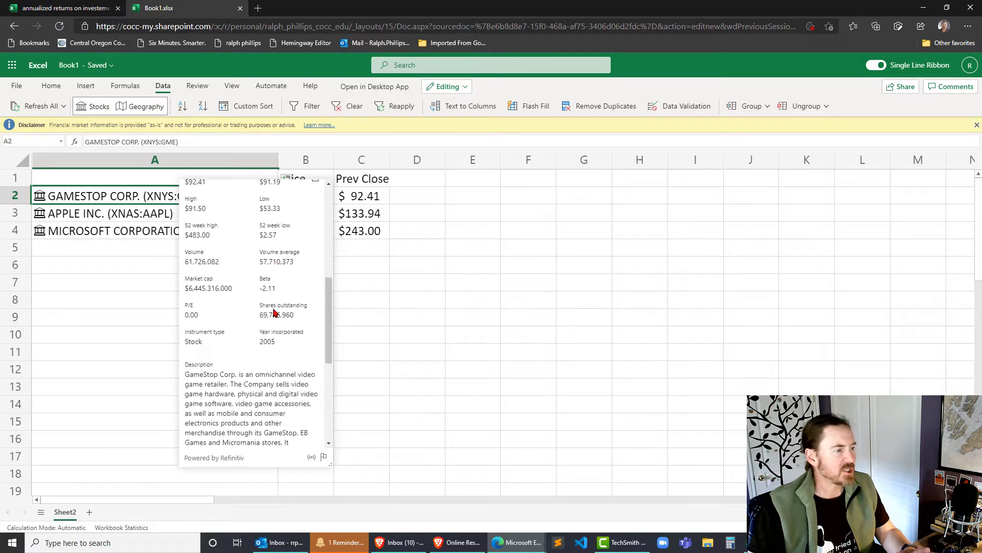
scroll(275, 307, "down", 3)
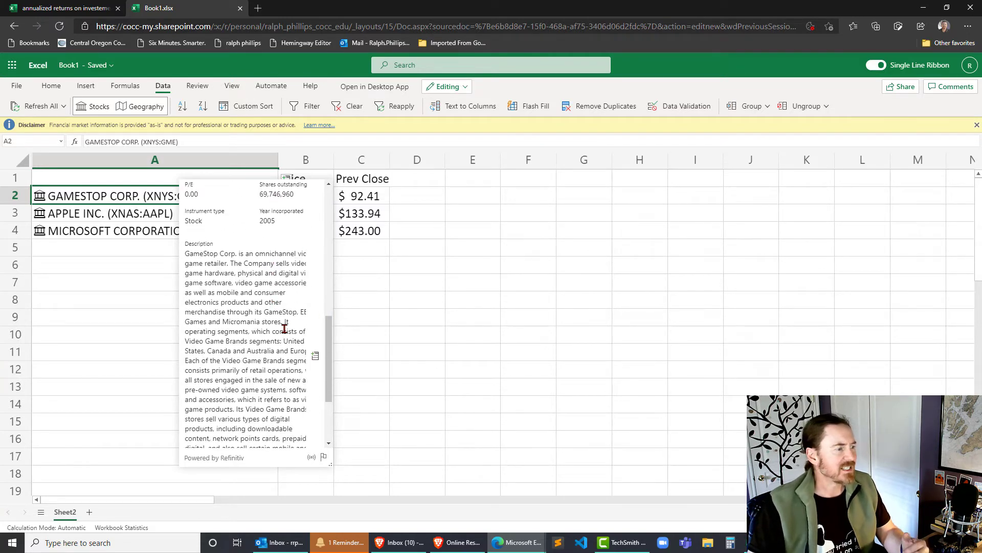
scroll(285, 328, "up", 6)
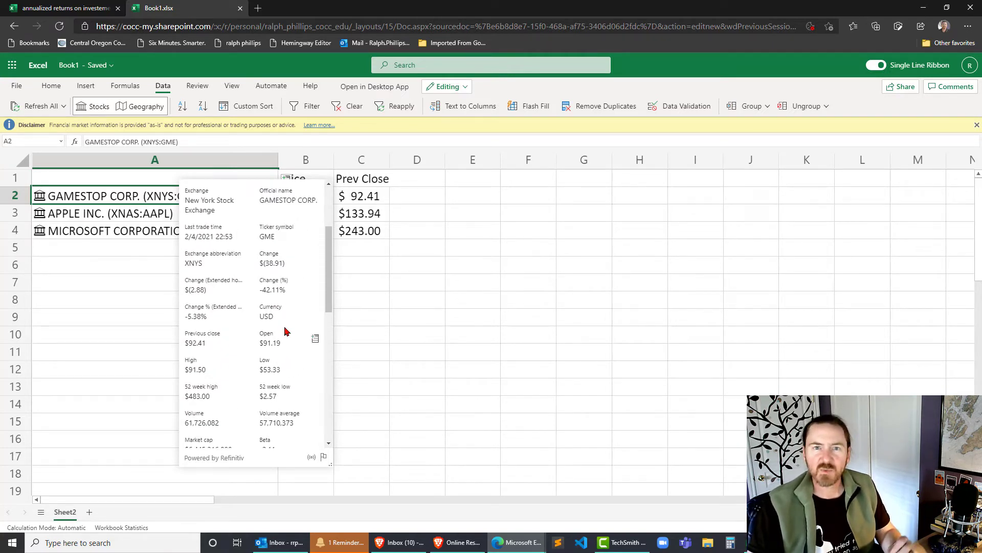
left_click(378, 250)
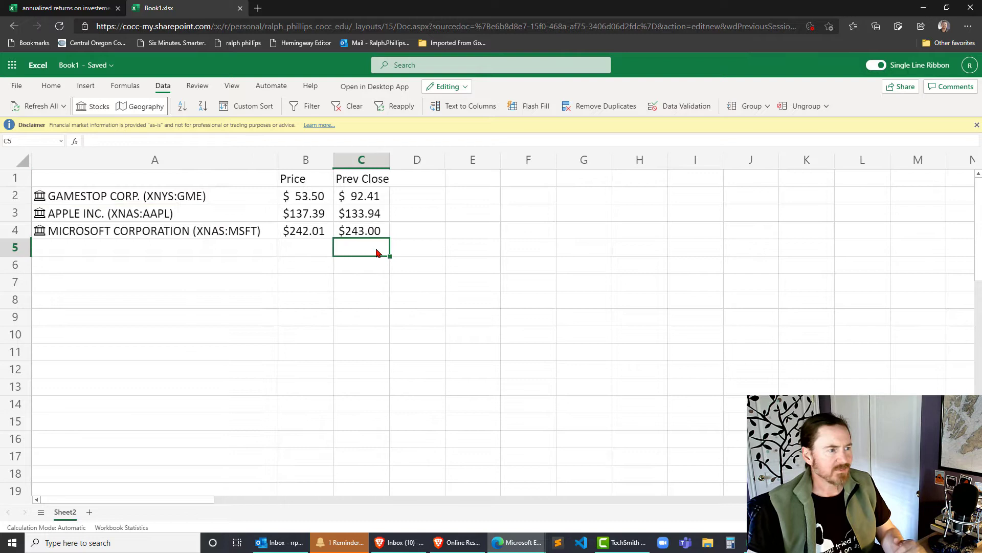
left_click(153, 249)
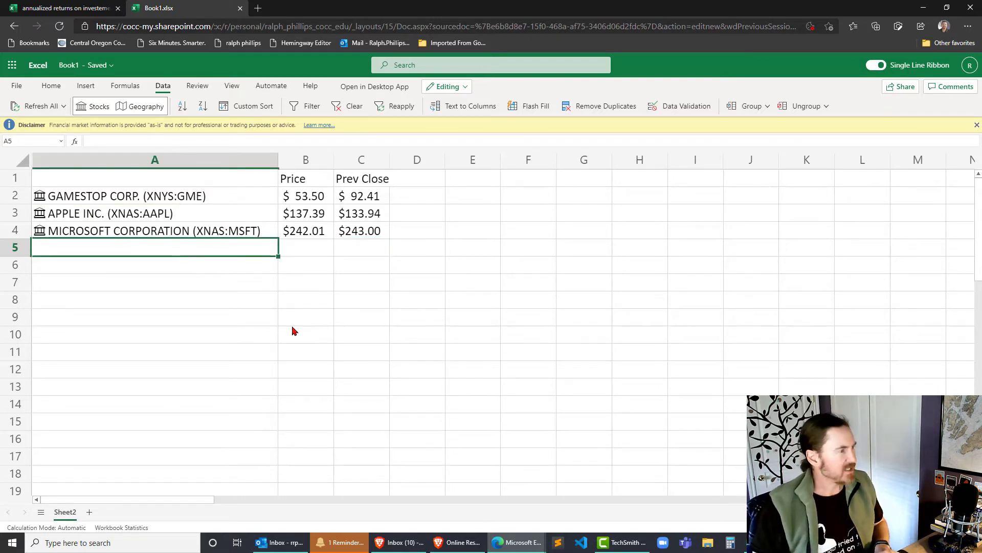
- Enter 'wilshire 5000' in cell A5 for stock data conversion
type("wilshire")
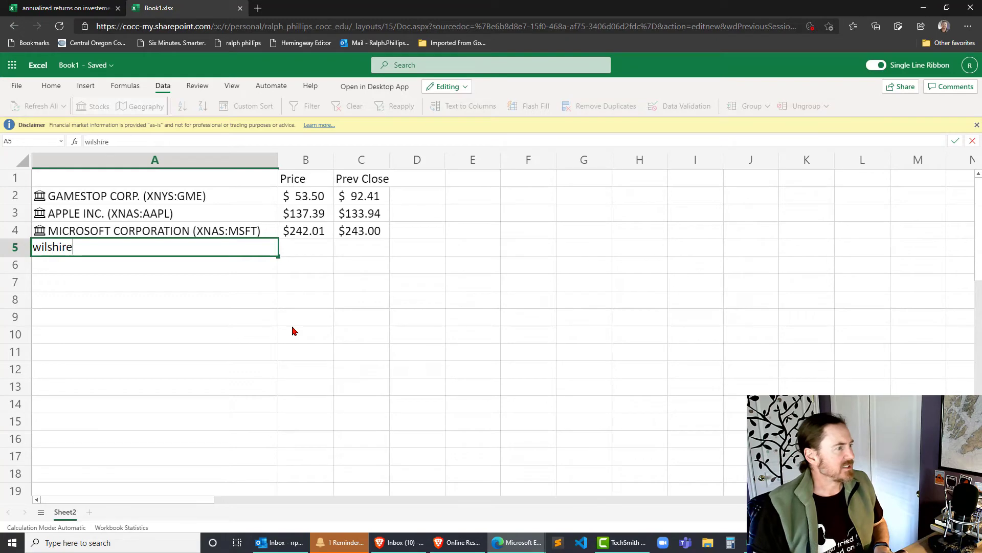
type(" 5000")
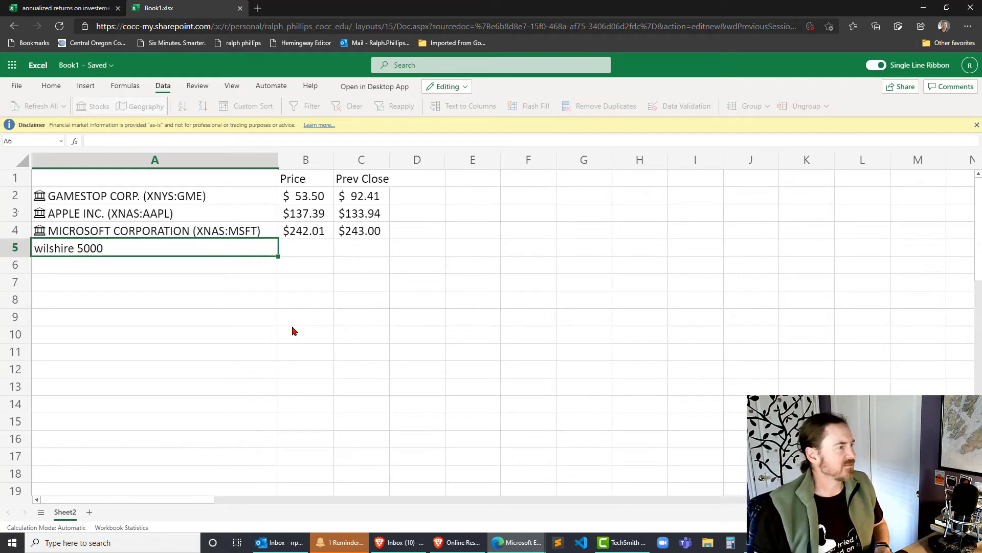
key("Return")
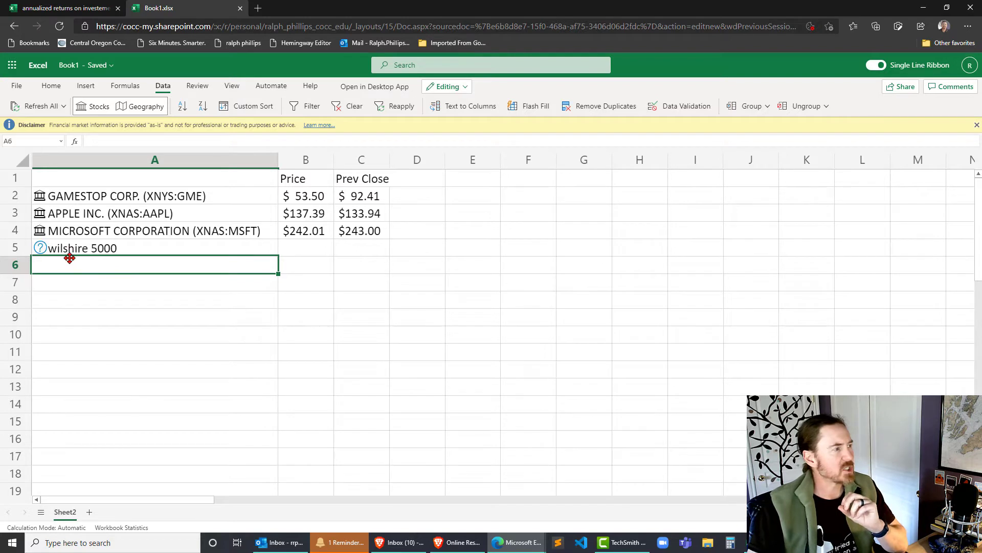
- Link A5 to Wilshire 5000 Index Fund;Institutional (WINDX) through the Data Selector
left_click(40, 250)
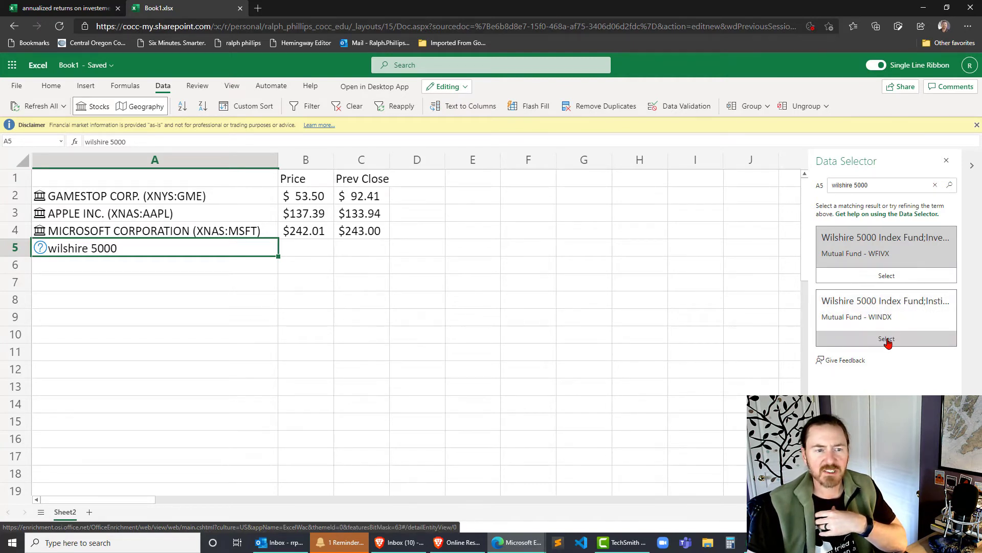
left_click(885, 315)
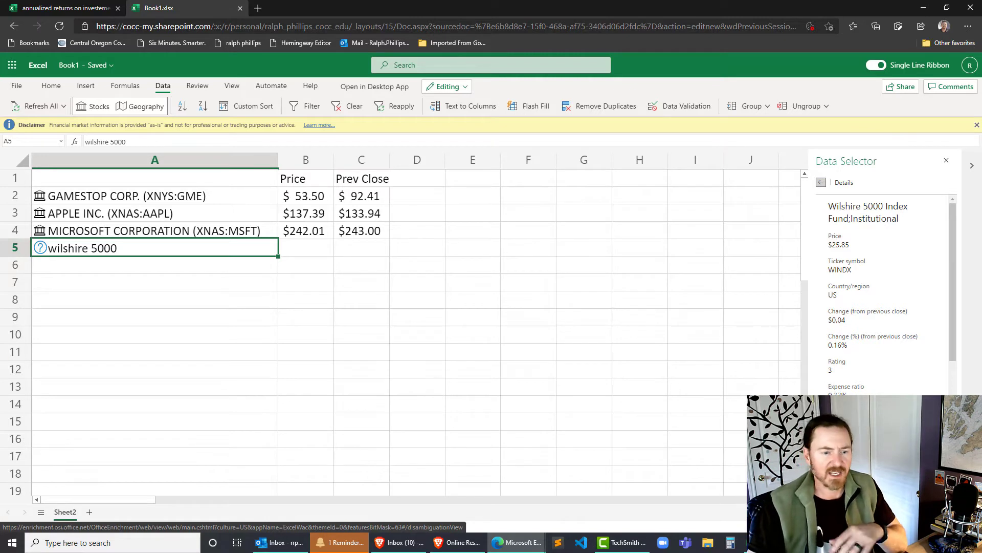
left_click(885, 510)
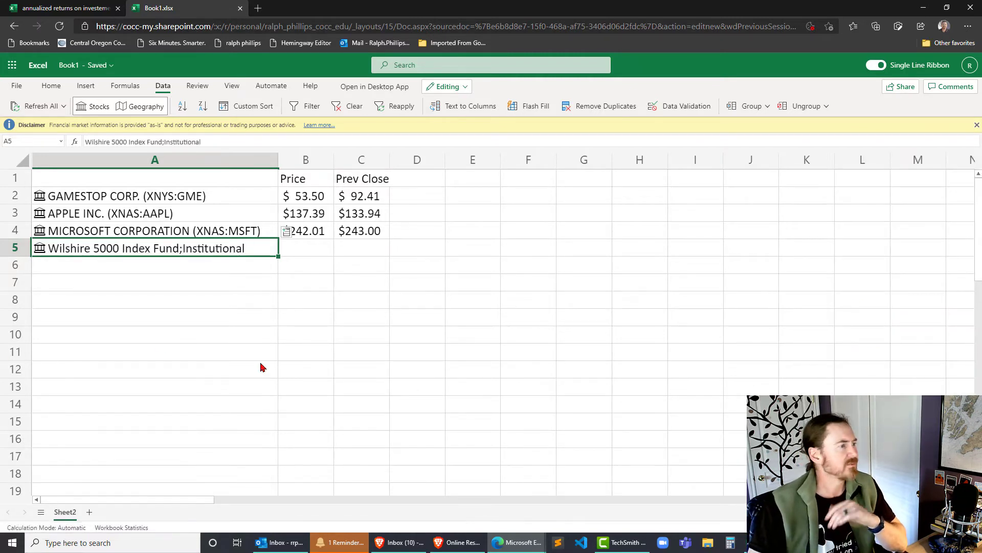
- Insert the fund's Price ($25.85) into B5 and Previous close ($25.81) into C5
left_click(287, 233)
left_click(302, 239)
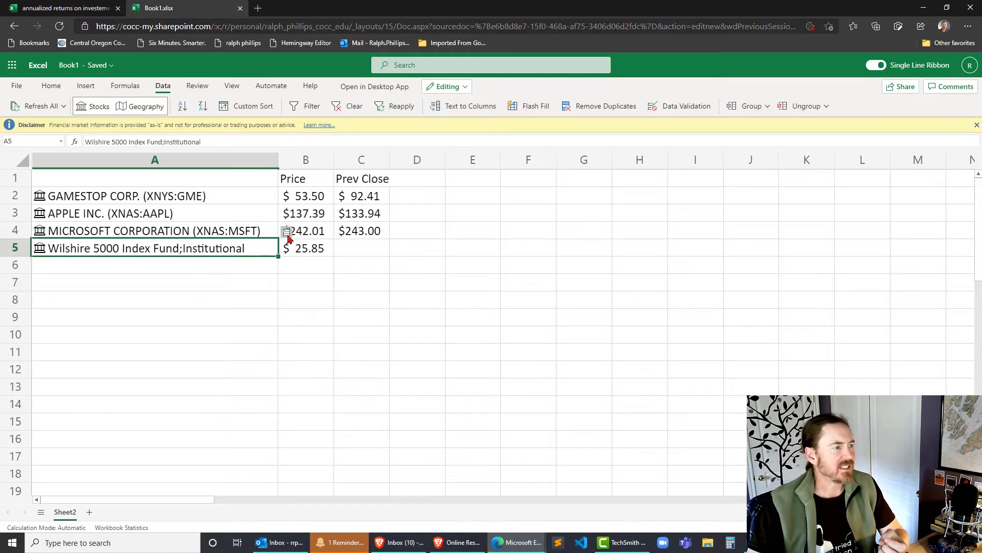
left_click(287, 233)
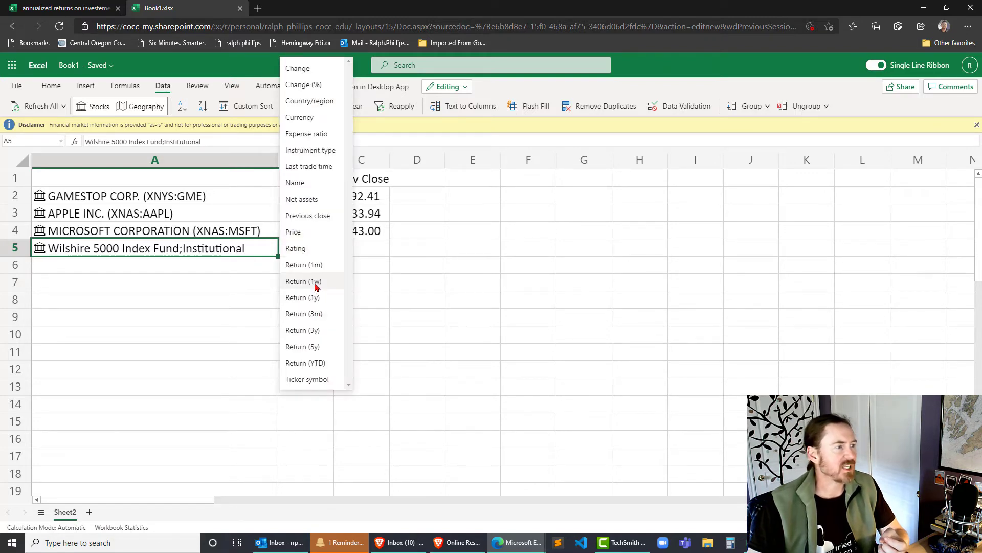
left_click(325, 217)
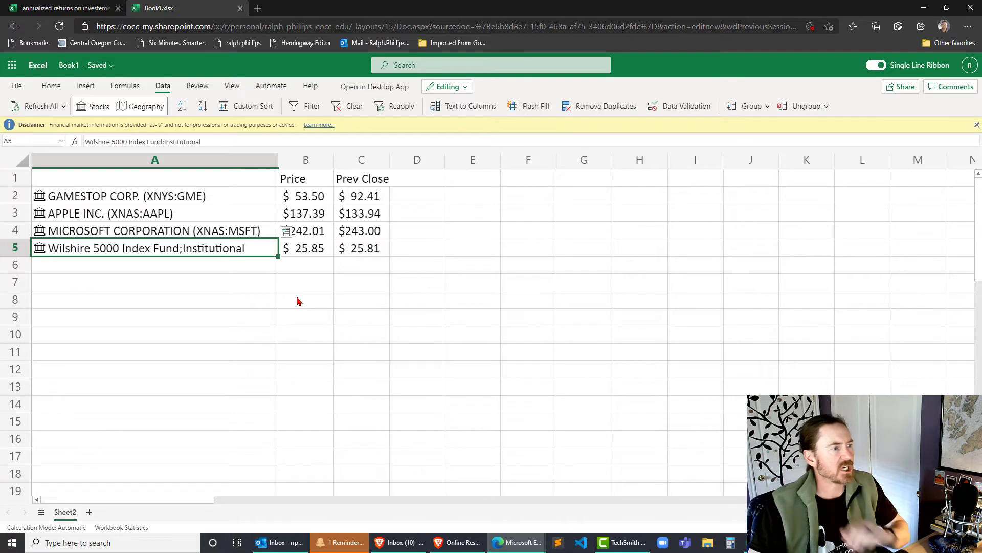
left_click(287, 232)
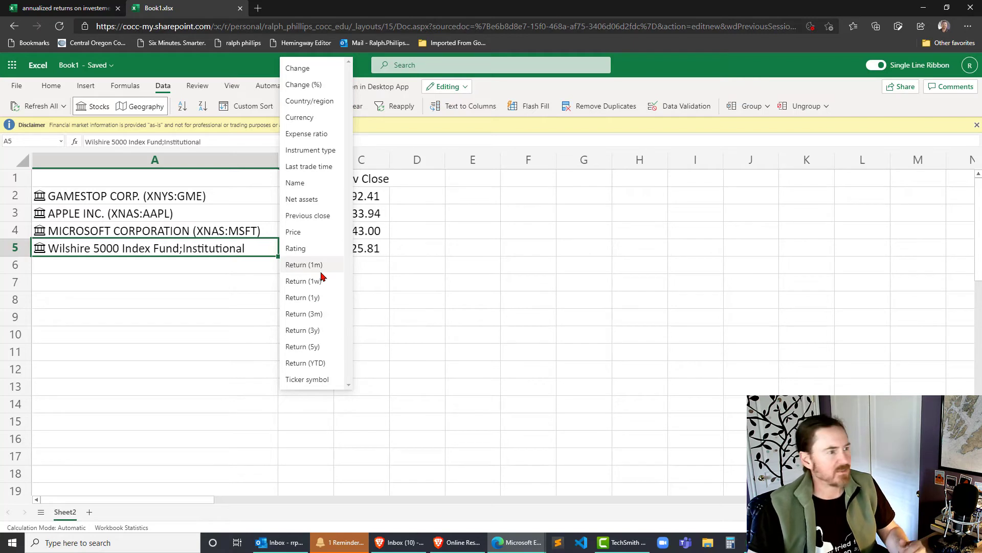
- Add the 52 week high for A2:A5 in column D ($483.00, $145.09, $245.09, #FIELD!)
left_click(433, 288)
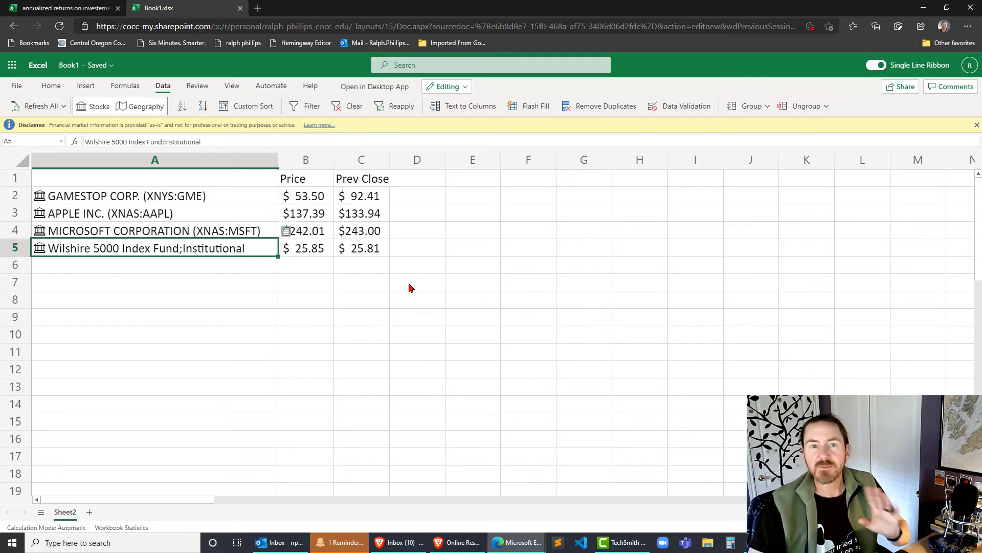
left_click_drag(146, 196, 143, 247)
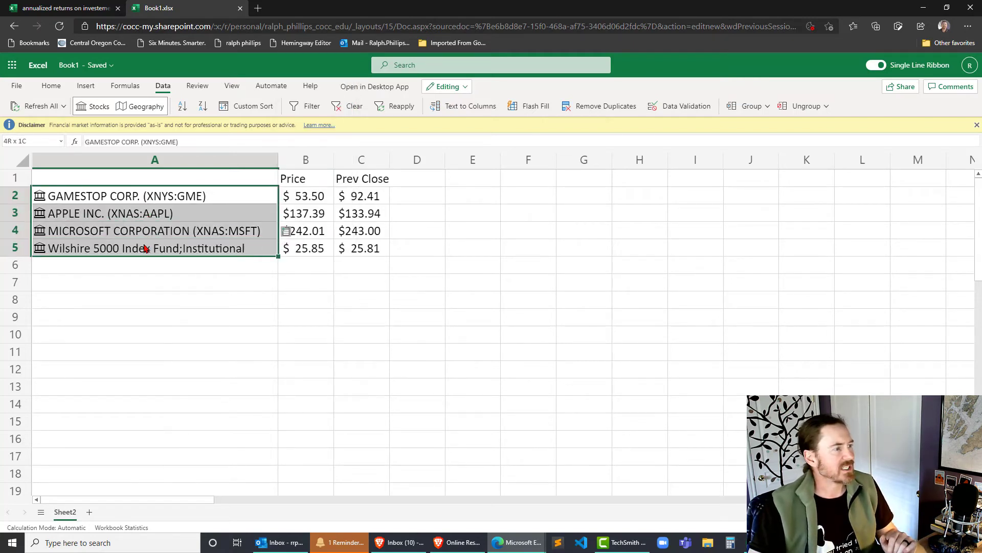
left_click(288, 180)
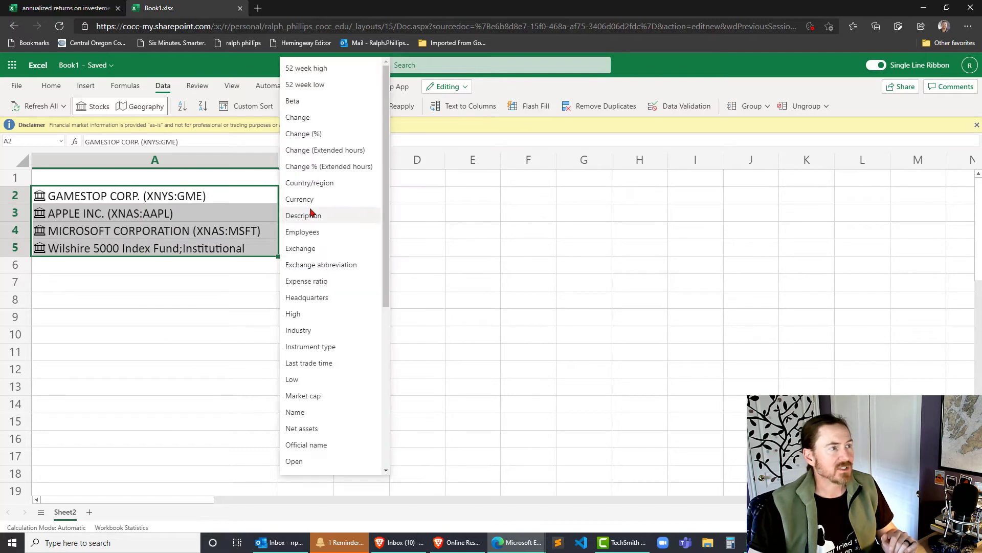
left_click(315, 68)
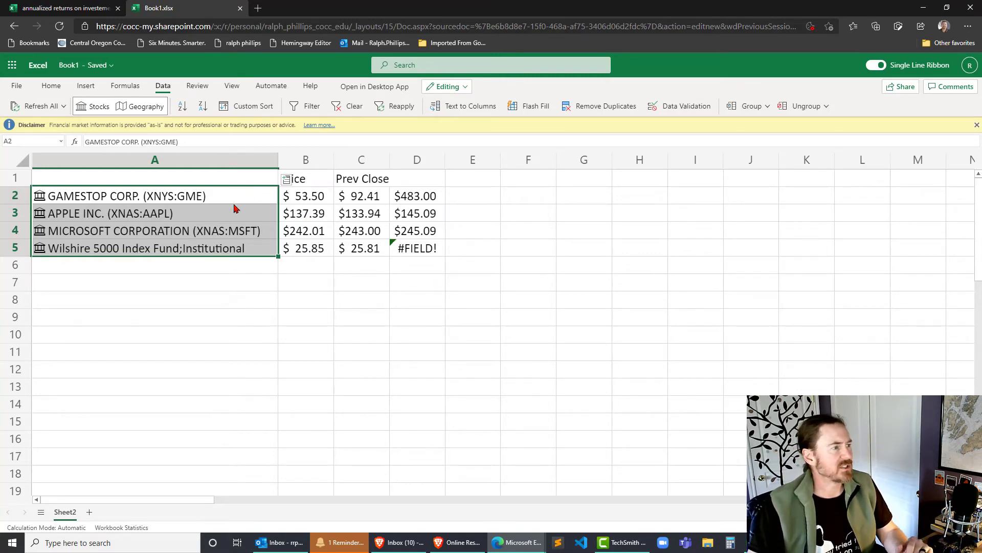
left_click(475, 253)
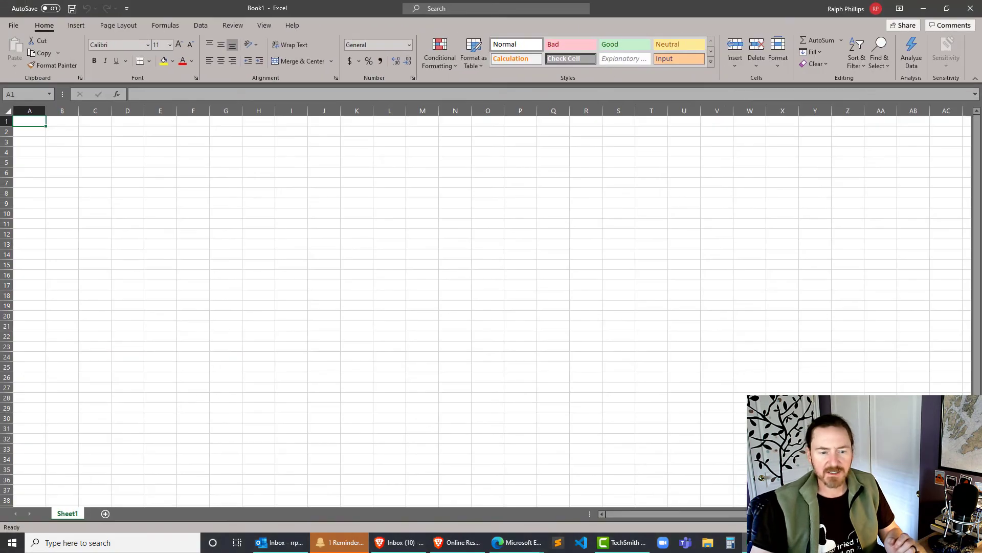
- Enter the ticker MSFT in A1 and the start date 1/1/2000 in A2
scroll(93, 215, "up", 6, "ctrl")
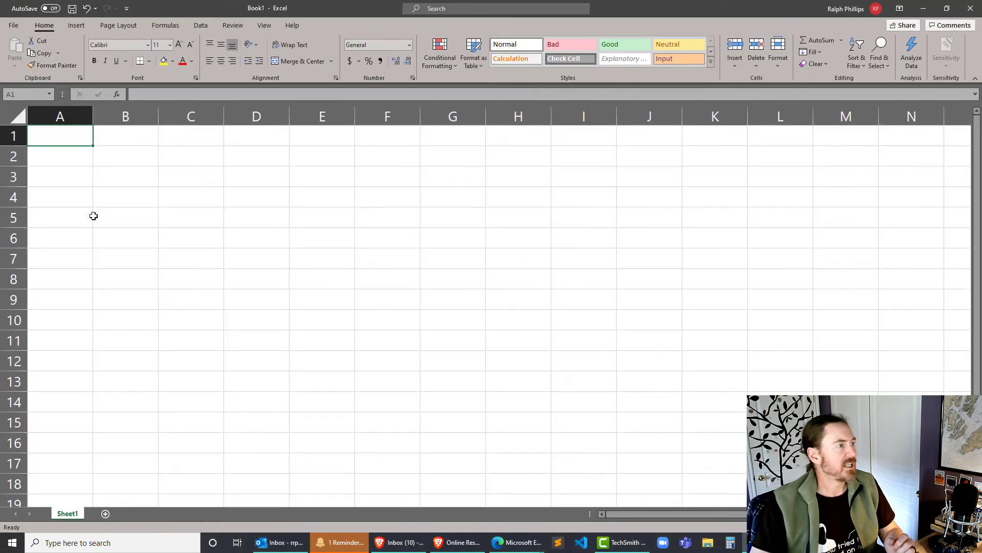
left_click(94, 215)
left_click(62, 137)
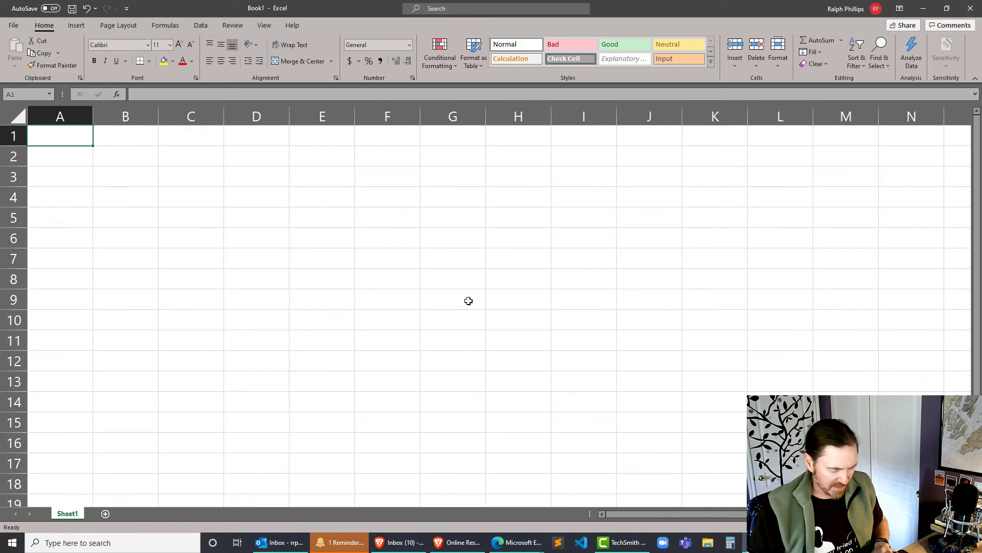
type("MSF")
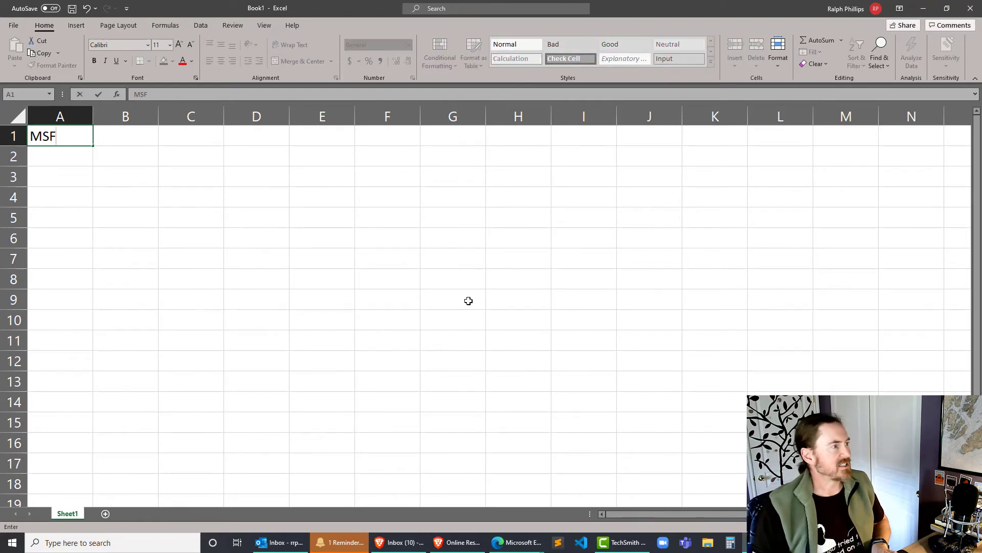
type("T")
key("Return")
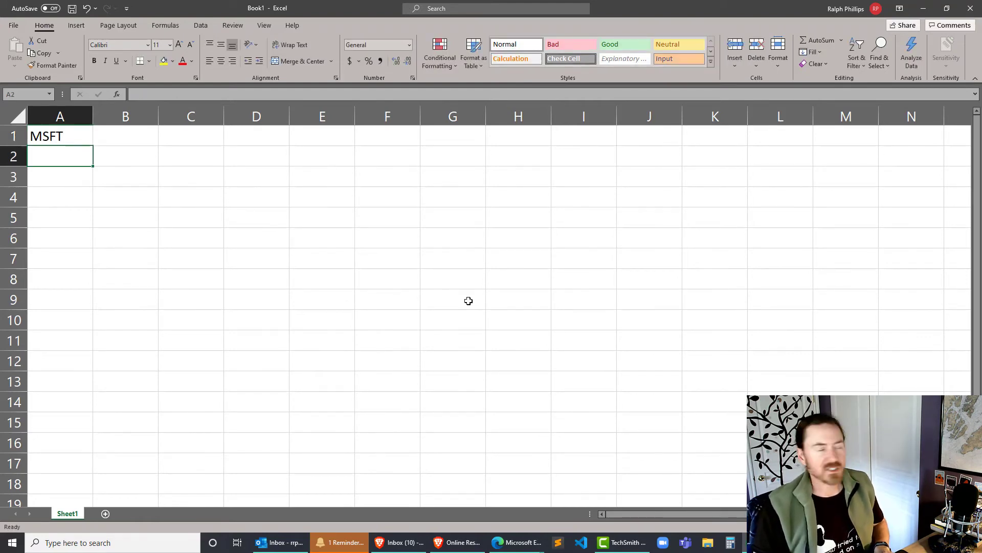
type("1/1/20")
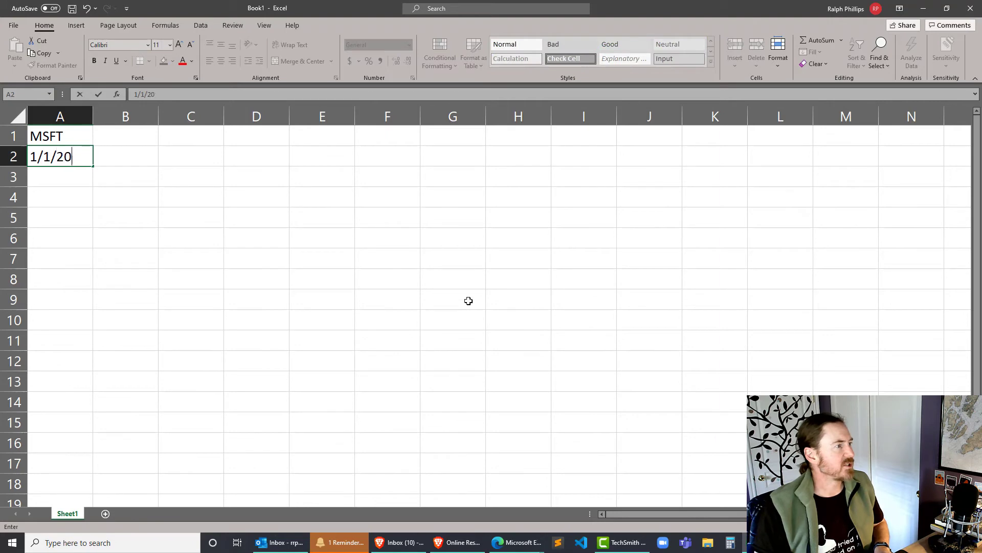
type("00")
key("Return")
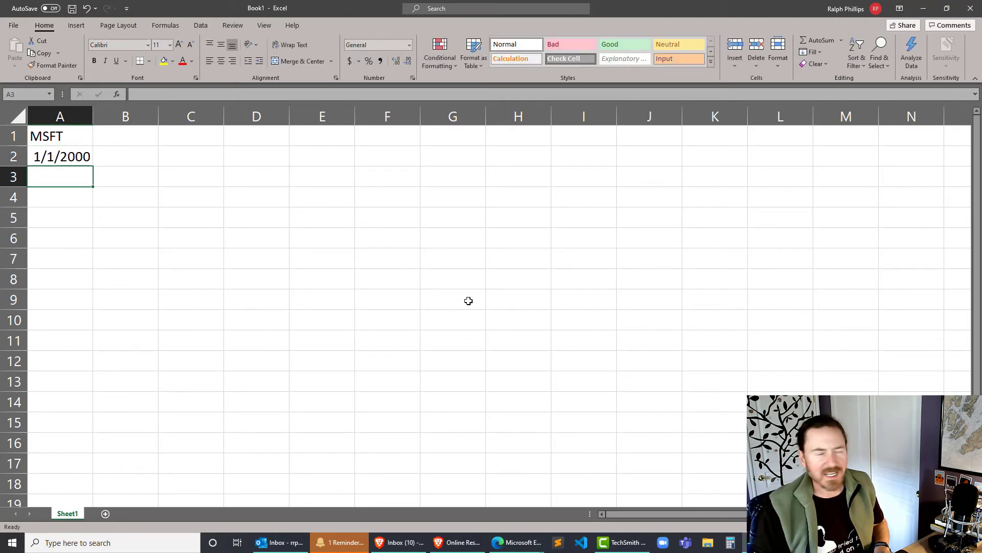
- Put =TODAY() in A3 so it shows today's date, 2/4/2021
type("12/3")
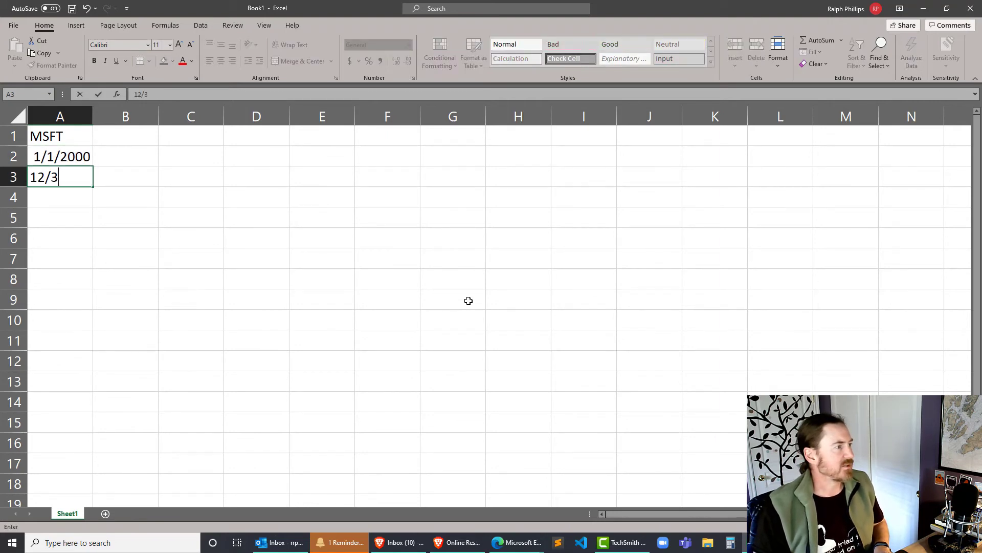
type("1")
key("Escape")
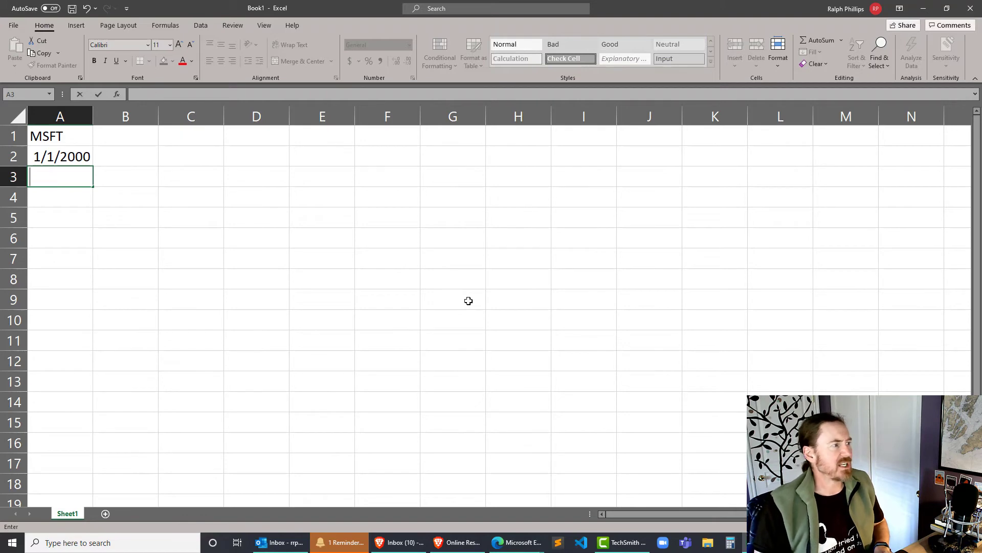
type("toda")
key("BackSpace")
key("BackSpace")
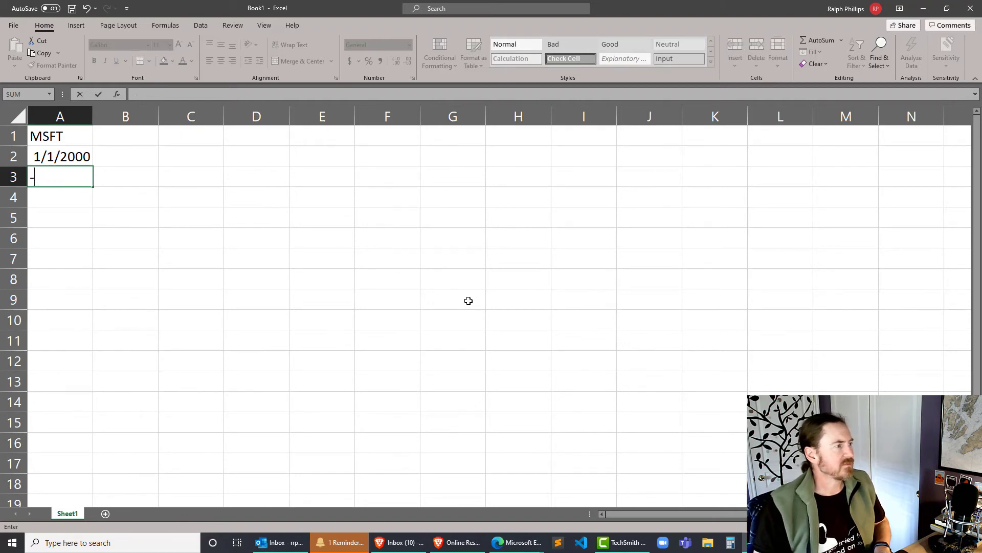
type("0")
key("BackSpace")
type("=")
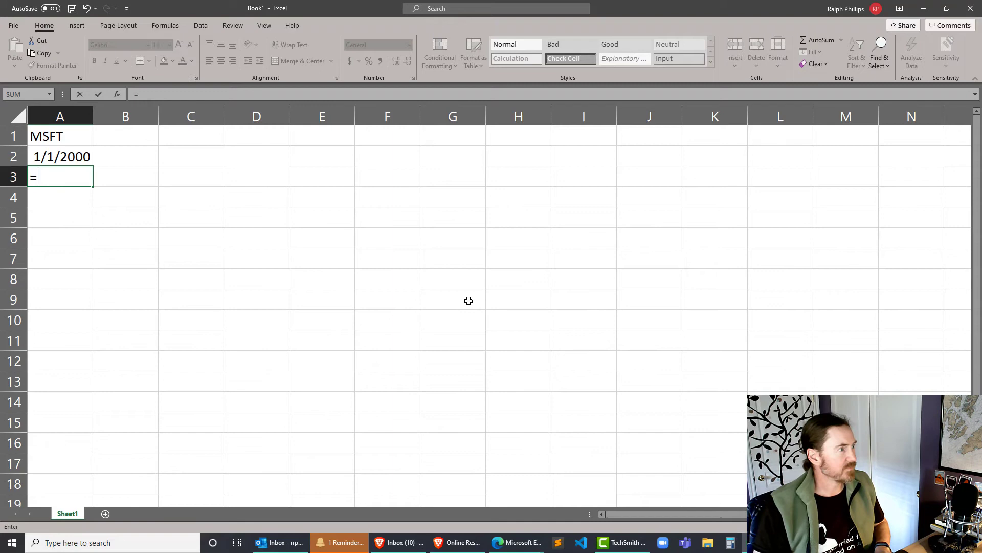
type("today")
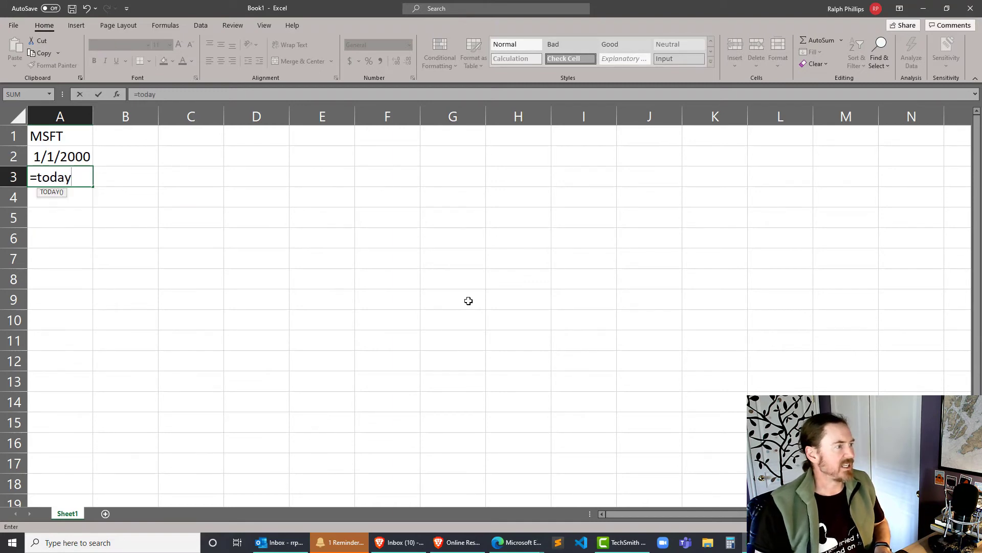
type("()")
key("ctrl+Return")
key("Return")
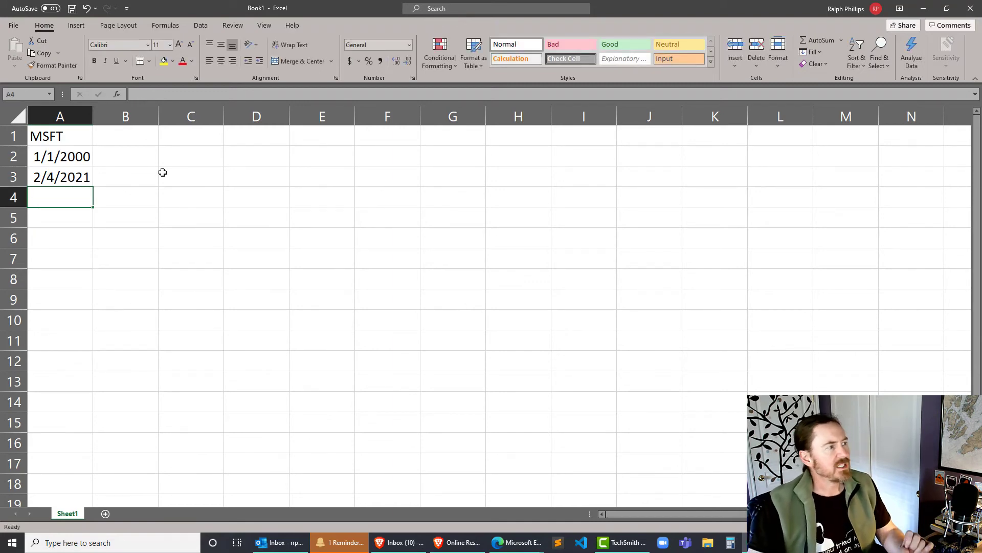
- Enter =STOCKHISTORY(A1,A2,A3) in C1 to pull MSFT's daily price history from the ticker and dates
left_click(143, 134)
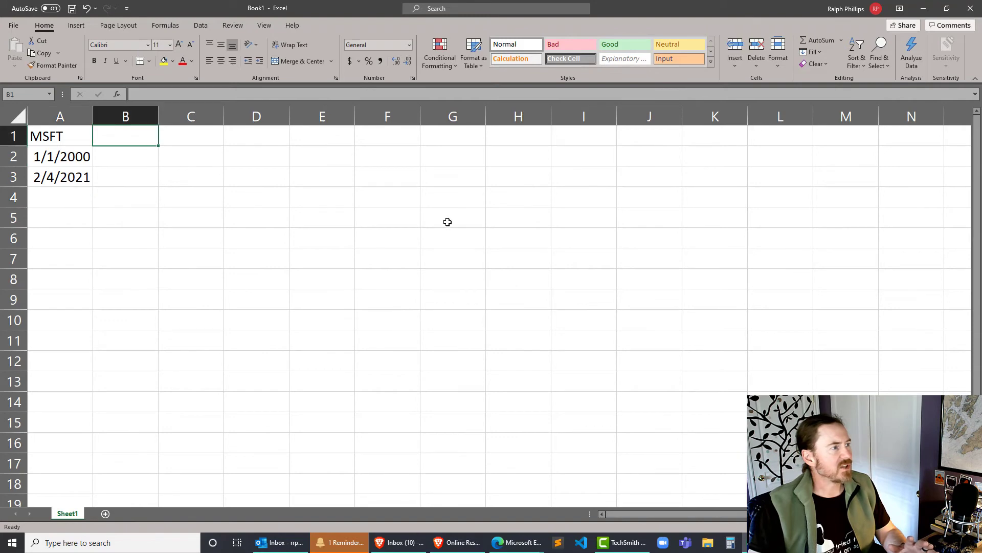
left_click(193, 137)
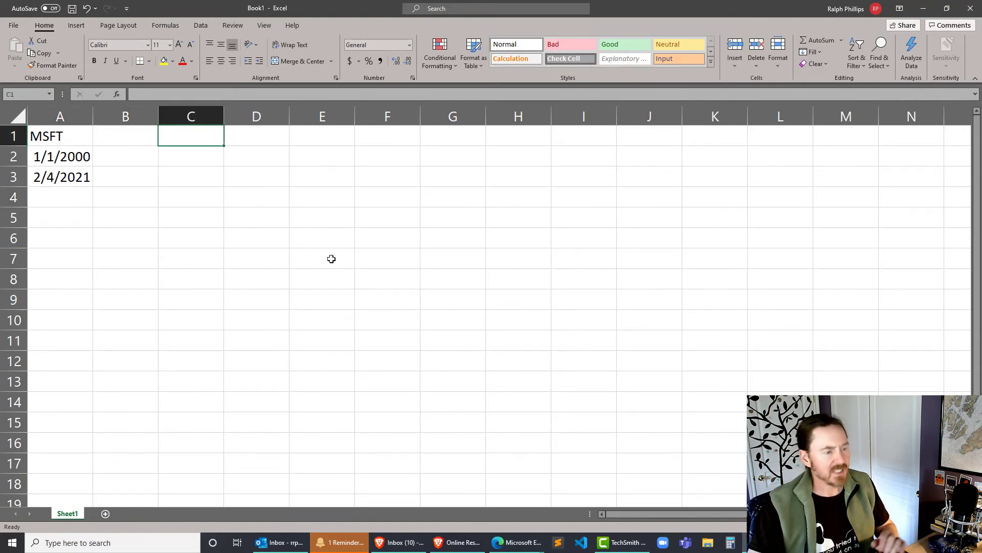
type("=stock")
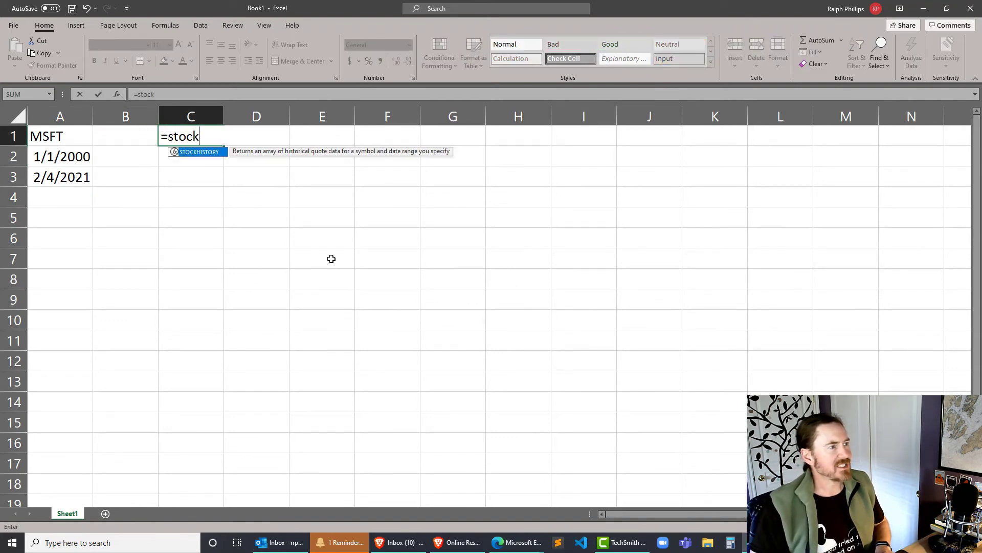
key("Tab")
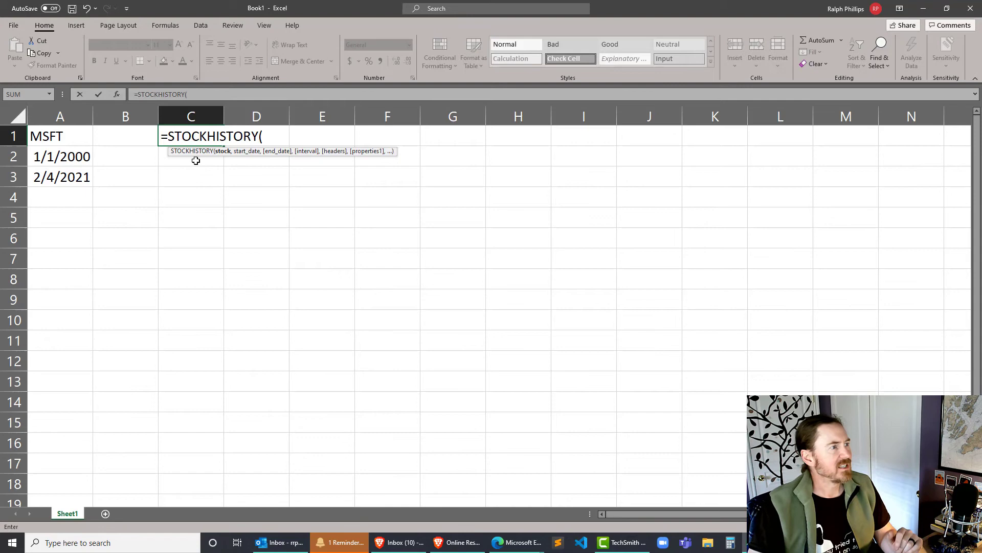
left_click(61, 135)
type(",")
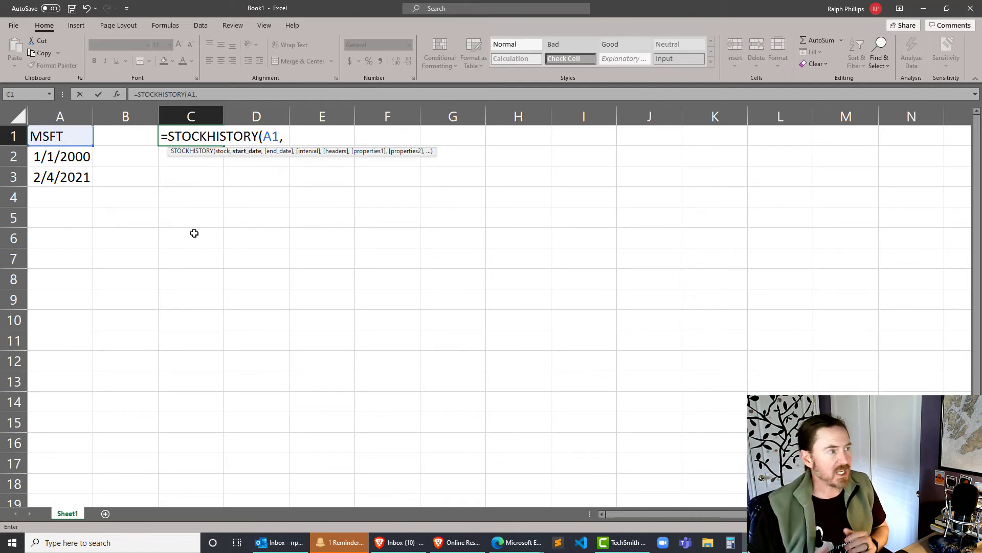
left_click(60, 157)
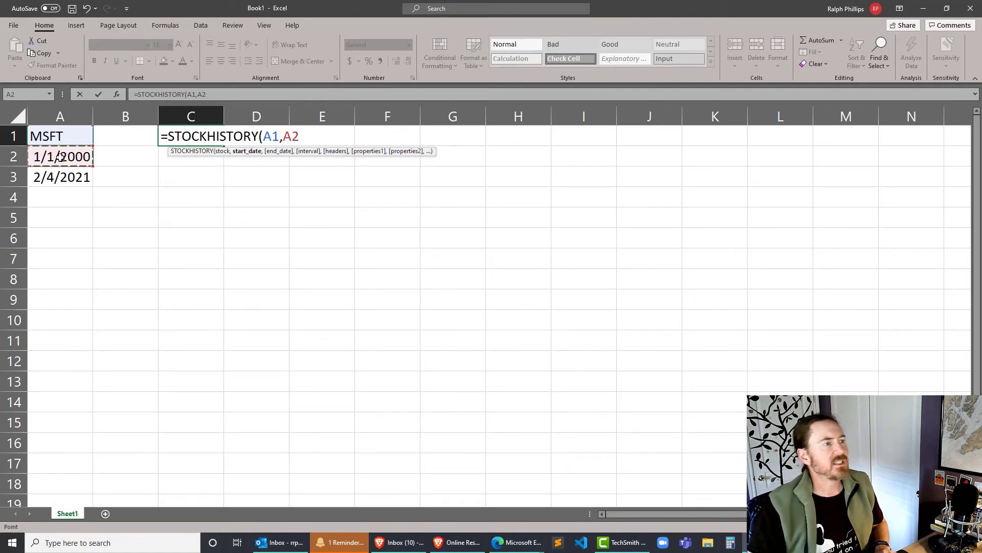
type(",")
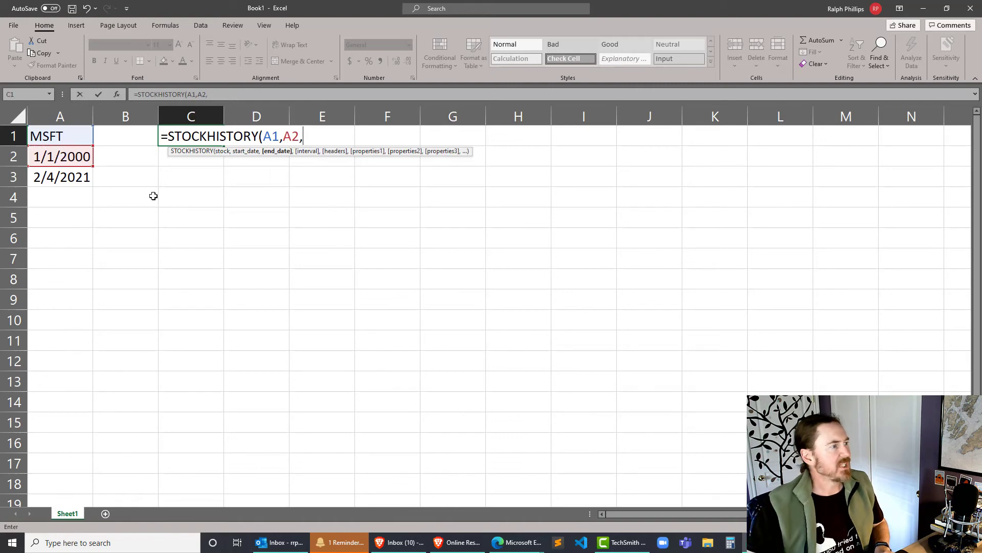
left_click(73, 177)
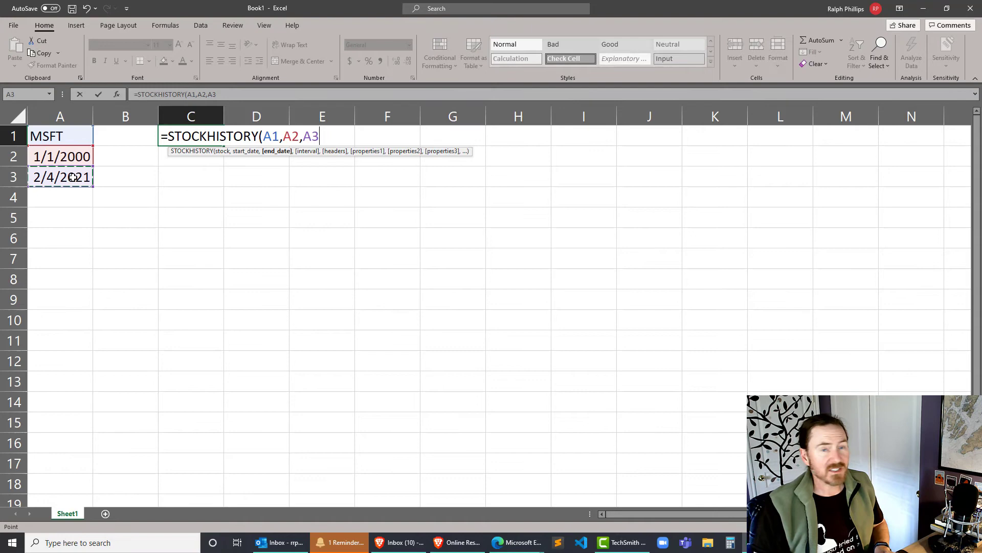
type(")")
key("Return")
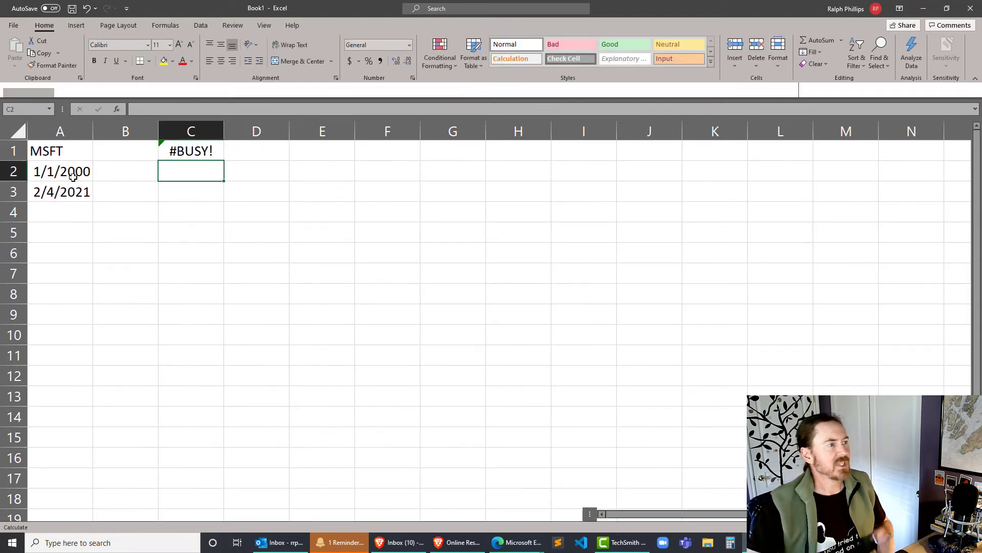
- Autofit column C so the spilled daily dates show in full, then review the results
double_click(223, 132)
scroll(277, 307, "down", 16)
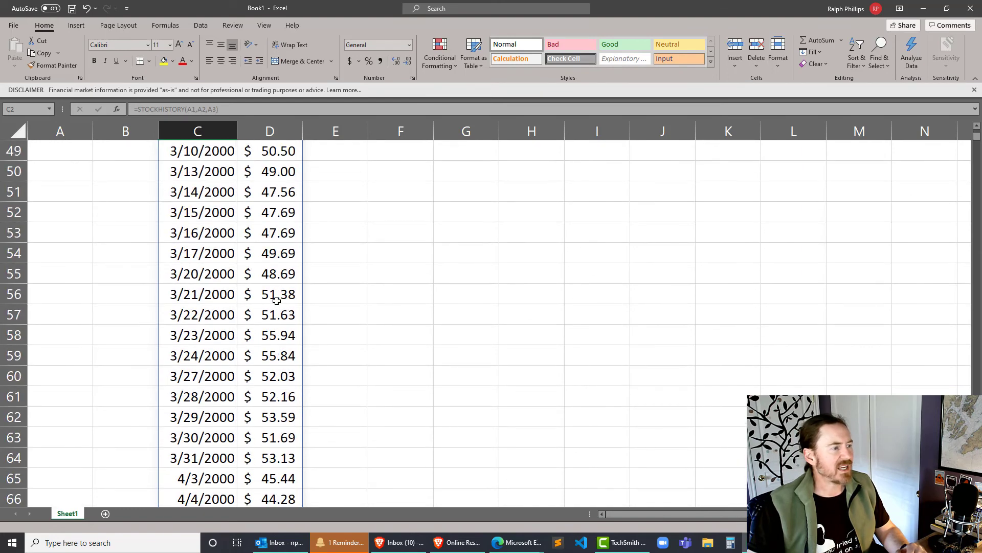
scroll(276, 300, "down", 11)
scroll(277, 300, "up", 20)
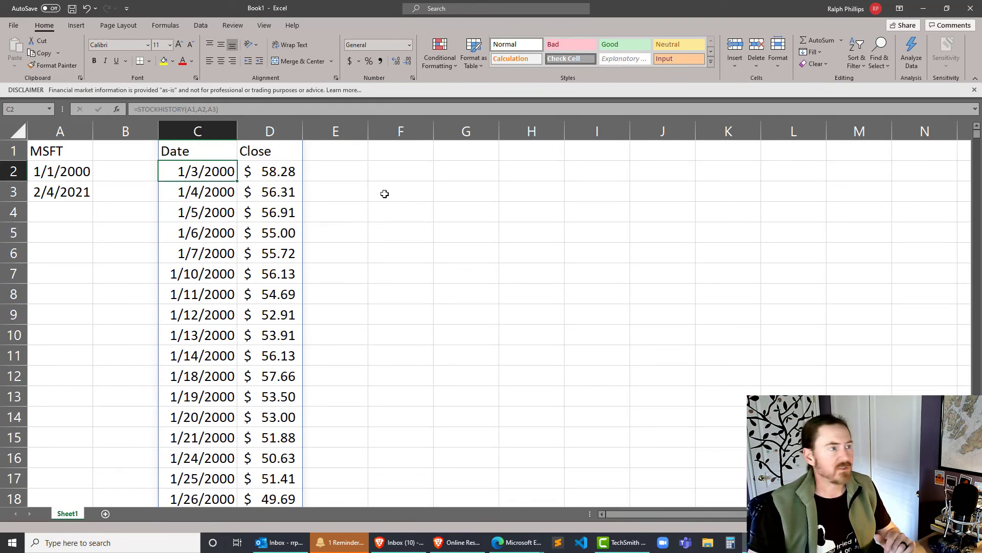
left_click(410, 154)
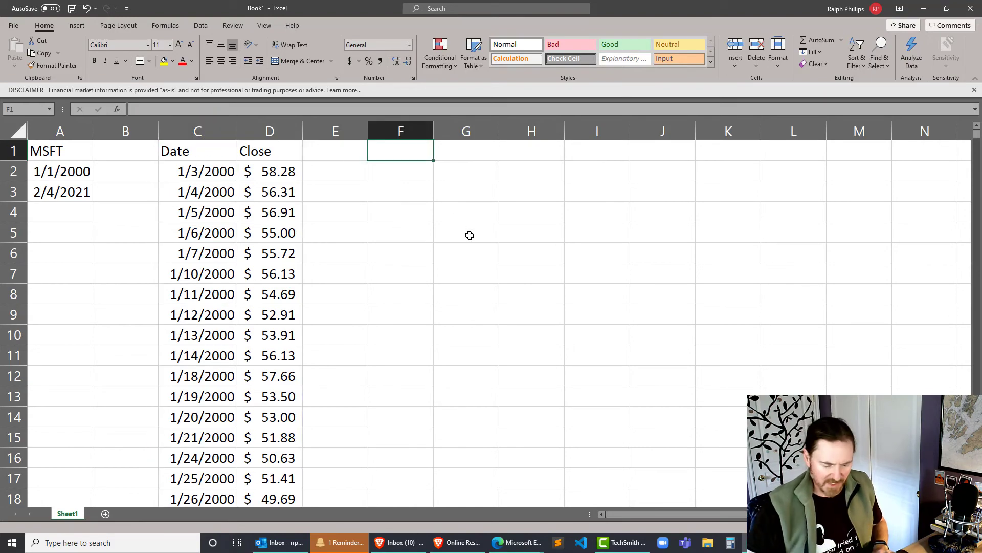
- In F1 start a STOCKHISTORY formula using A1 as ticker, A2 as start date, A3 as end date
type("=s")
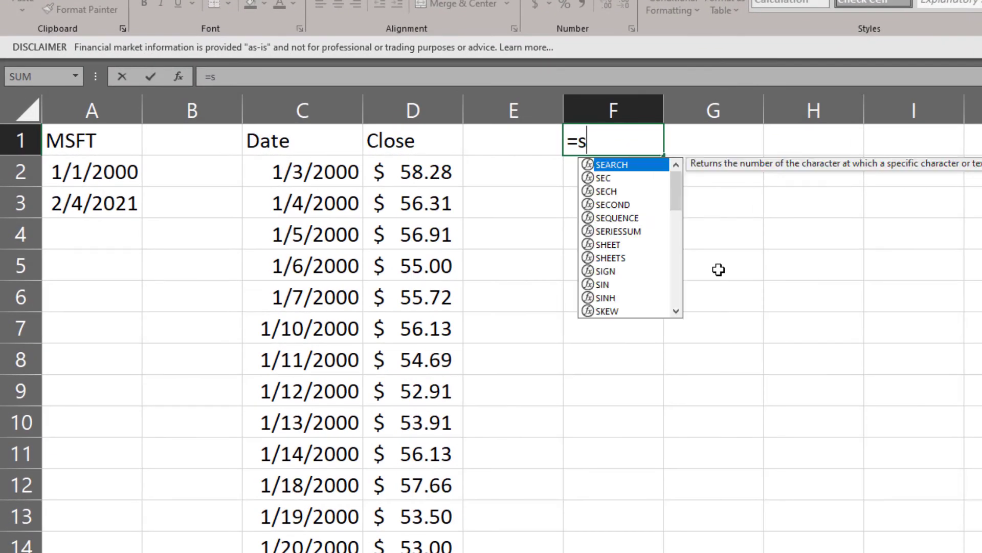
type("to")
key("Tab")
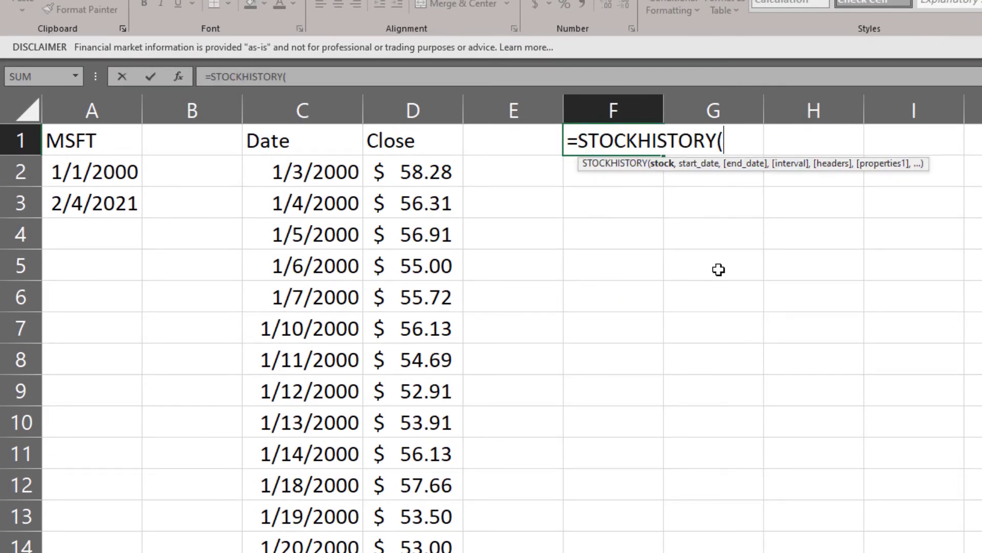
left_click(113, 144)
type(",")
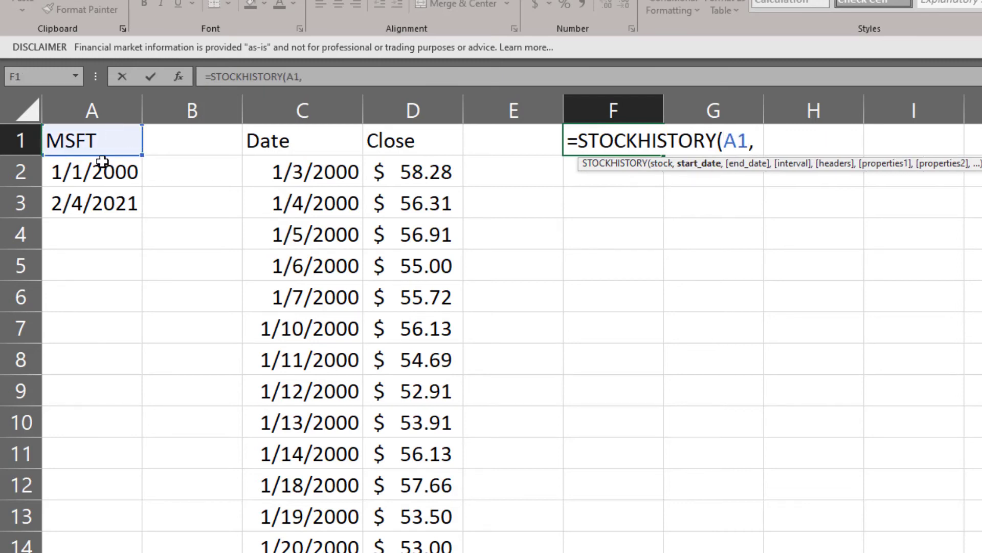
left_click(102, 163)
type(",")
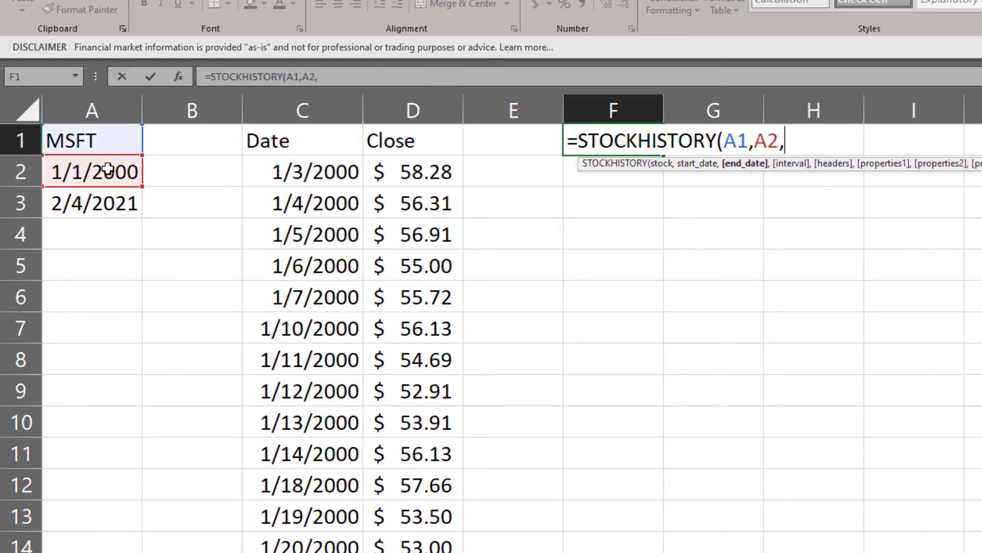
left_click(120, 192)
type(",")
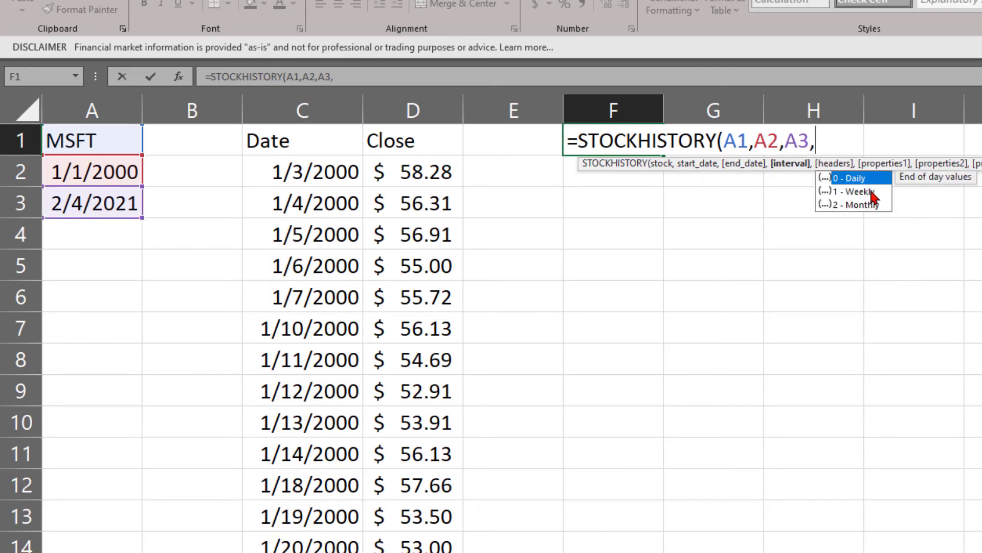
- Finish it as =STOCKHISTORY(A1,A2,A3,1,1,1) for weekly interval, header row and Close prices only
key("BackSpace")
type("1")
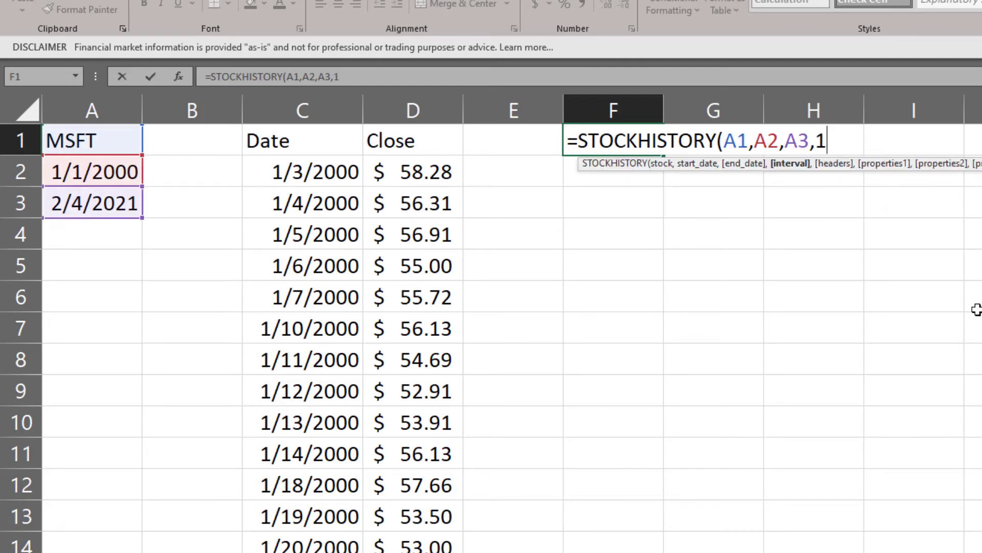
type(",")
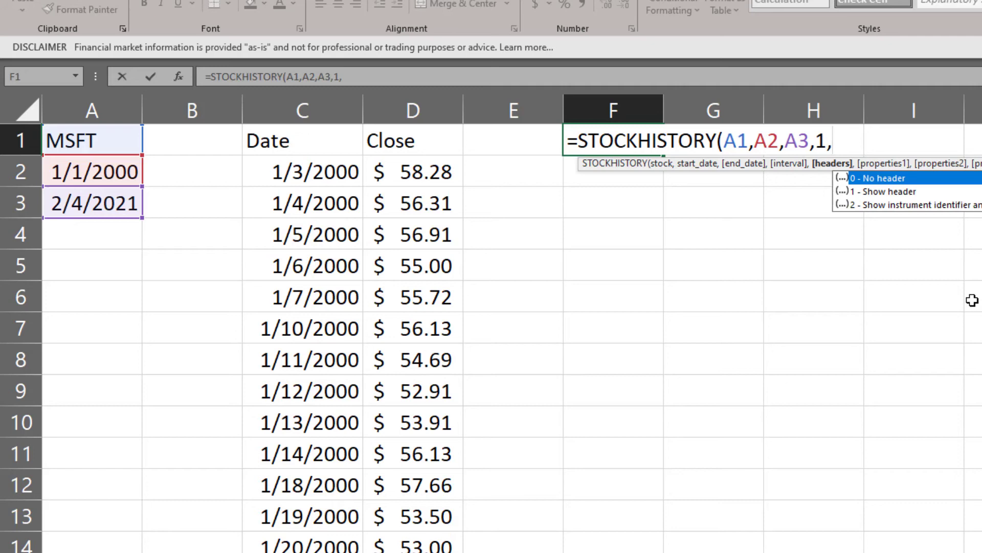
left_click(895, 195)
double_click(894, 195)
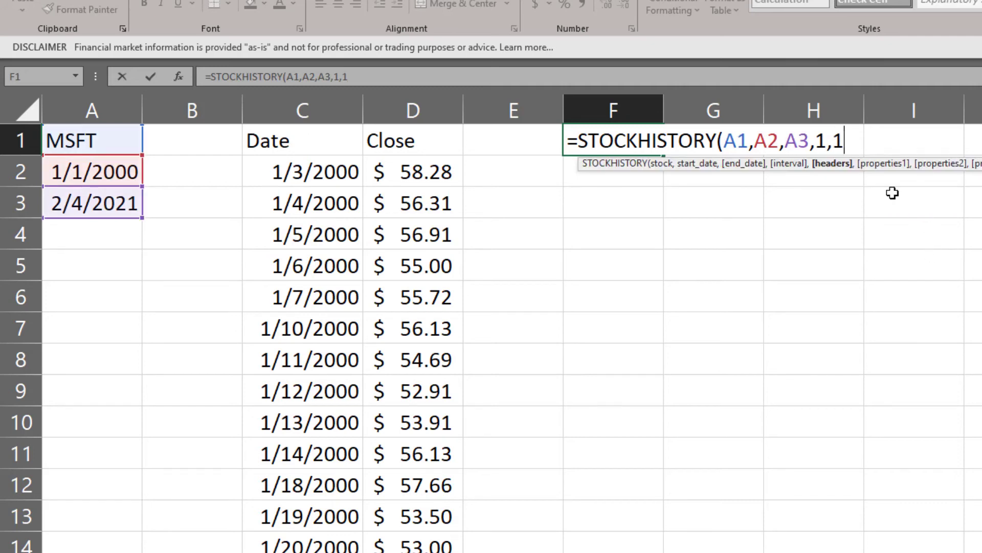
type(",")
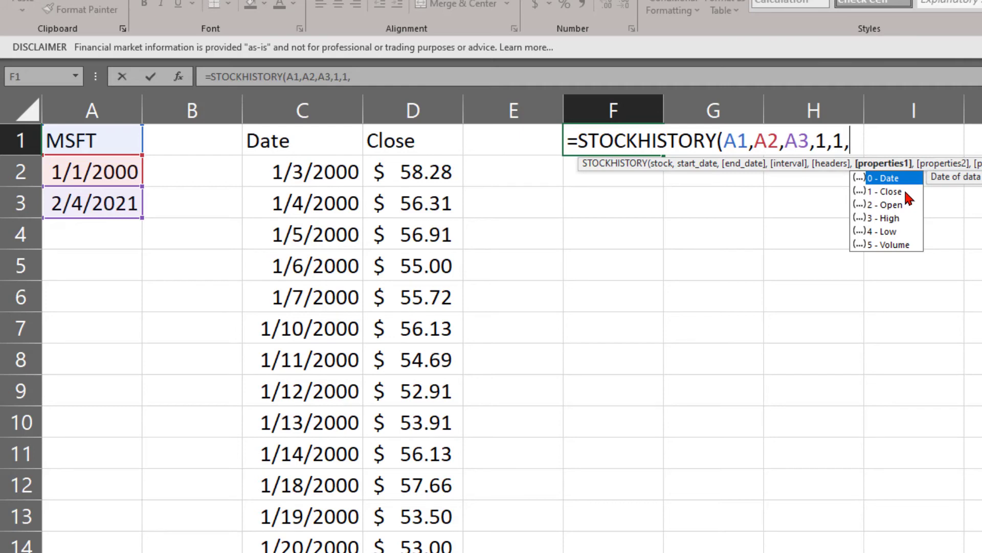
double_click(904, 192)
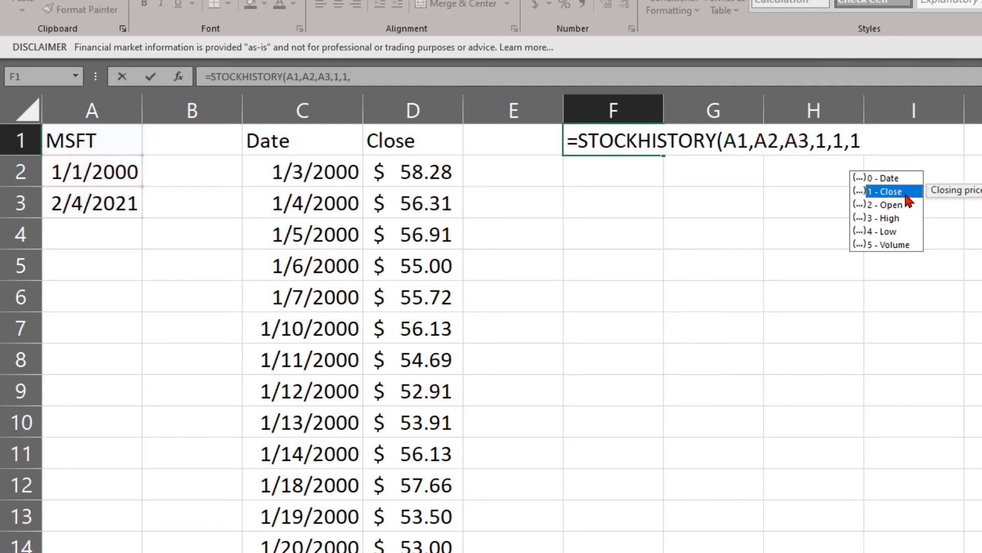
type(")")
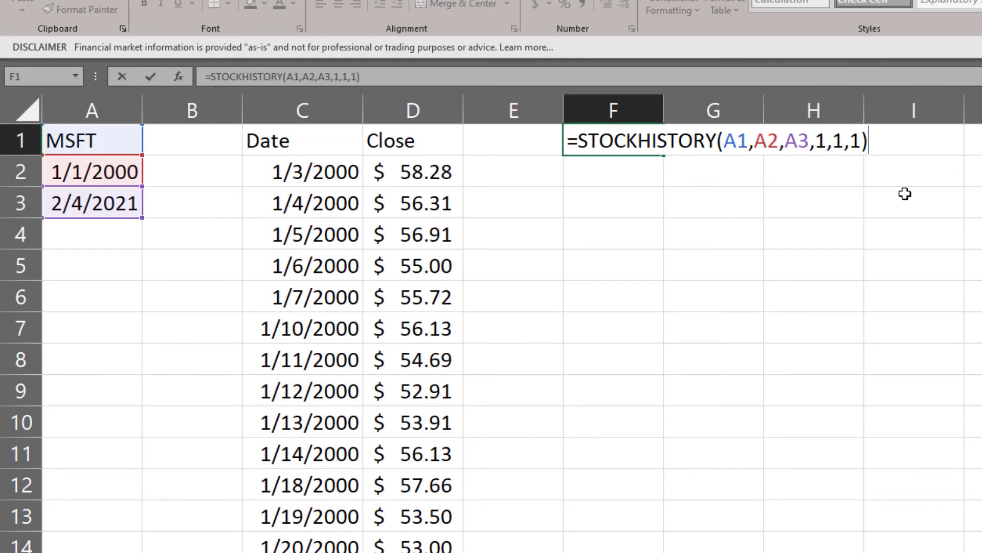
key("Return")
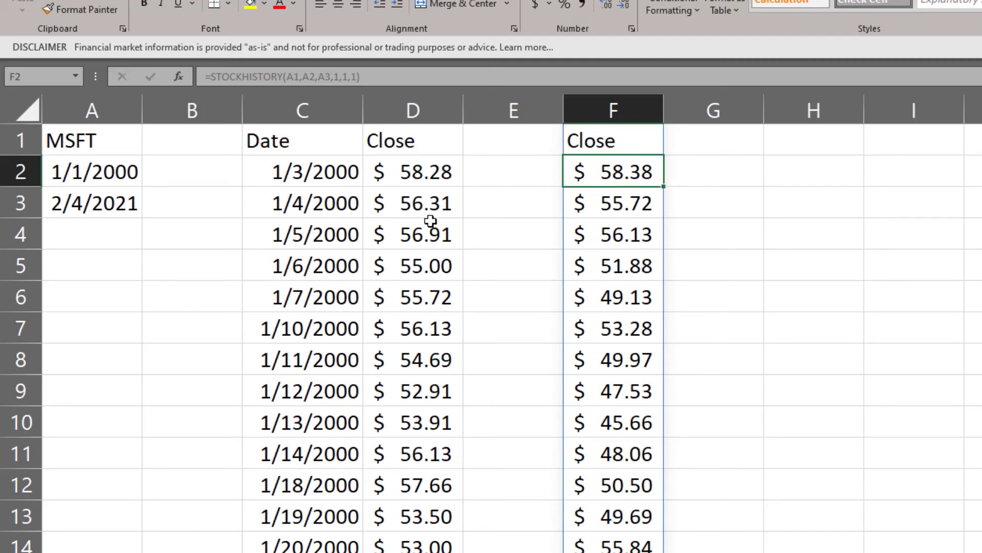
- Bold the daily closes for 1/7/2000 ($55.72) and 1/14/2000 ($56.13) that match weekly column F
left_click(639, 206)
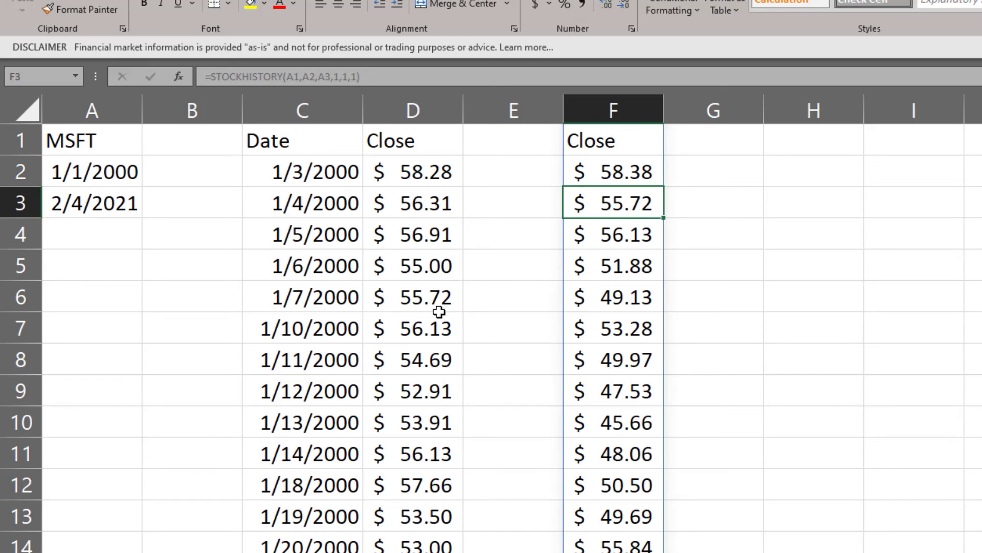
left_click(422, 297)
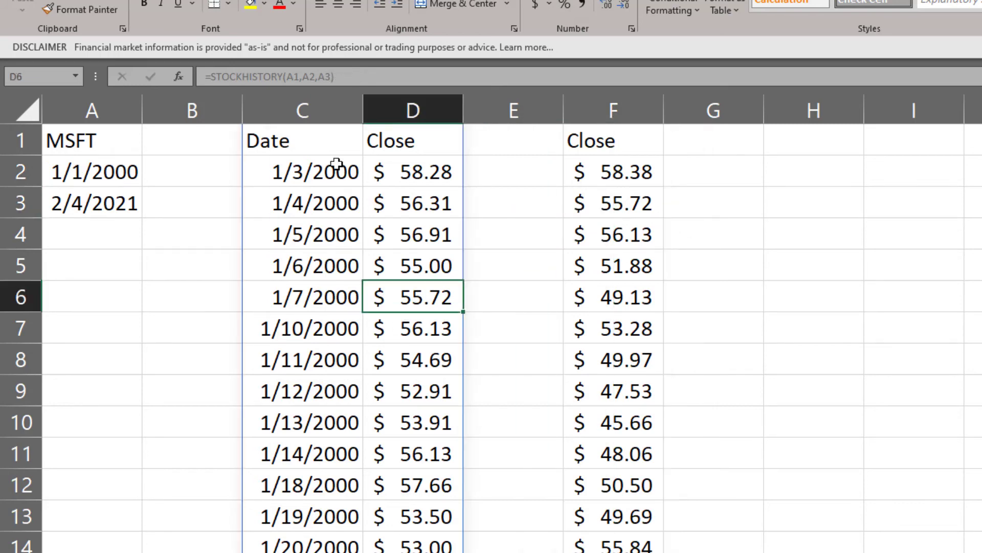
left_click(144, 4)
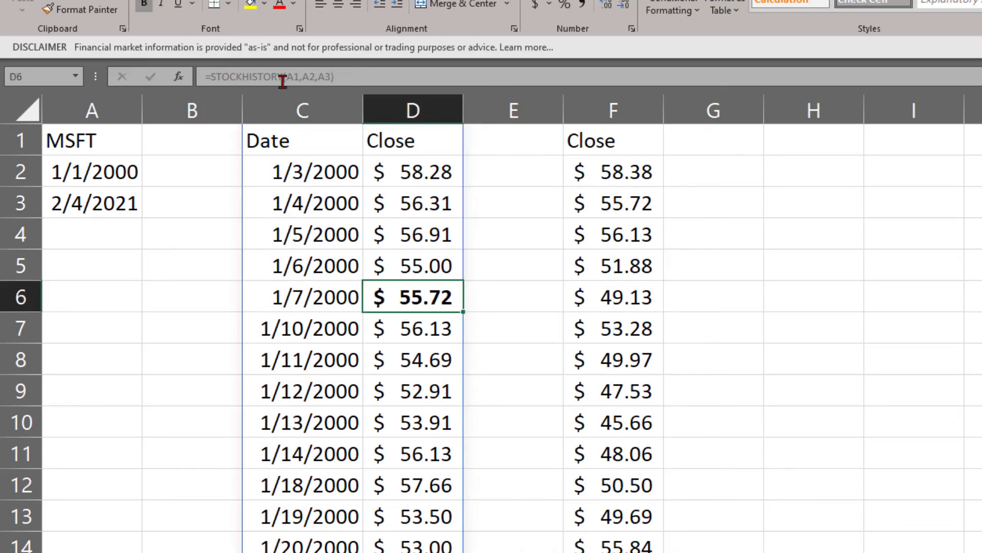
left_click(642, 235)
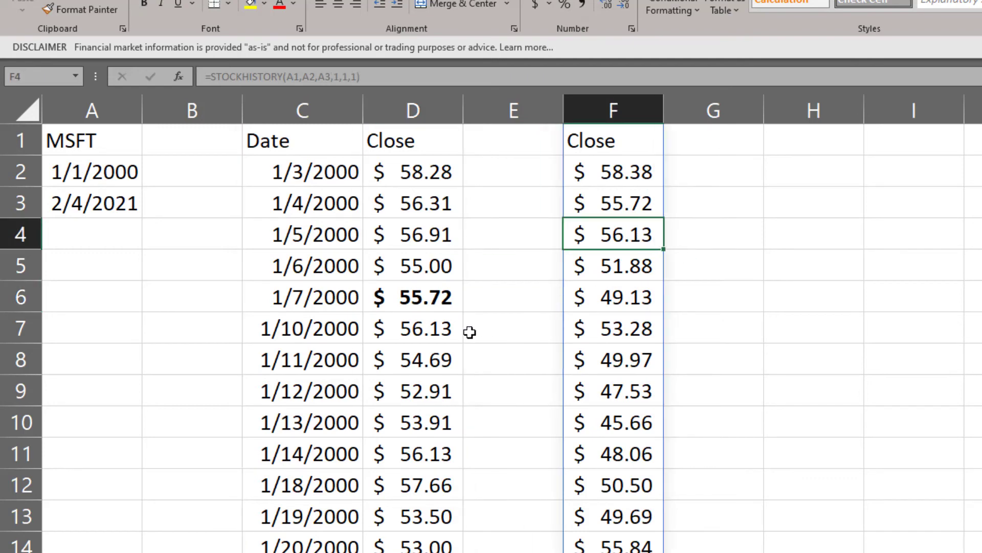
left_click(438, 453)
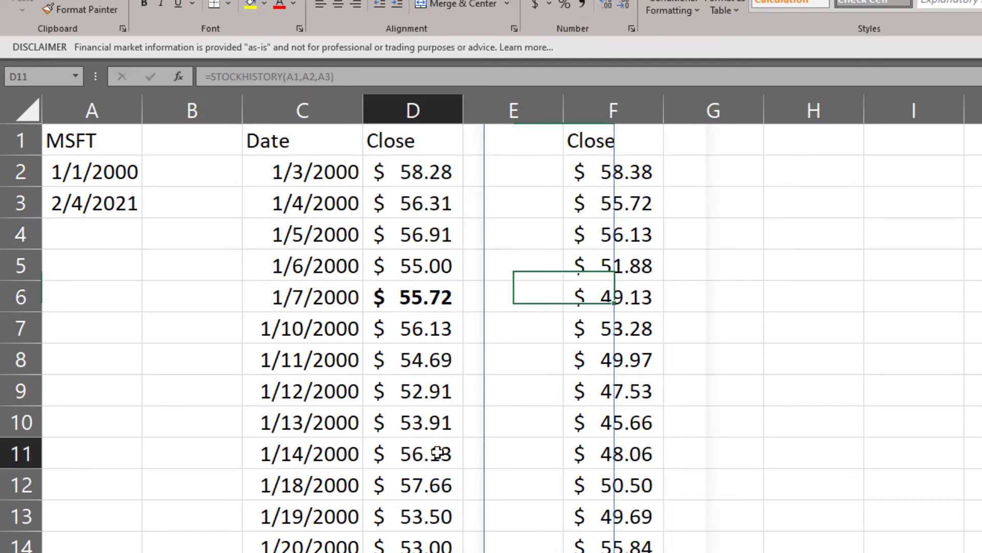
left_click(144, 4)
left_click(579, 429)
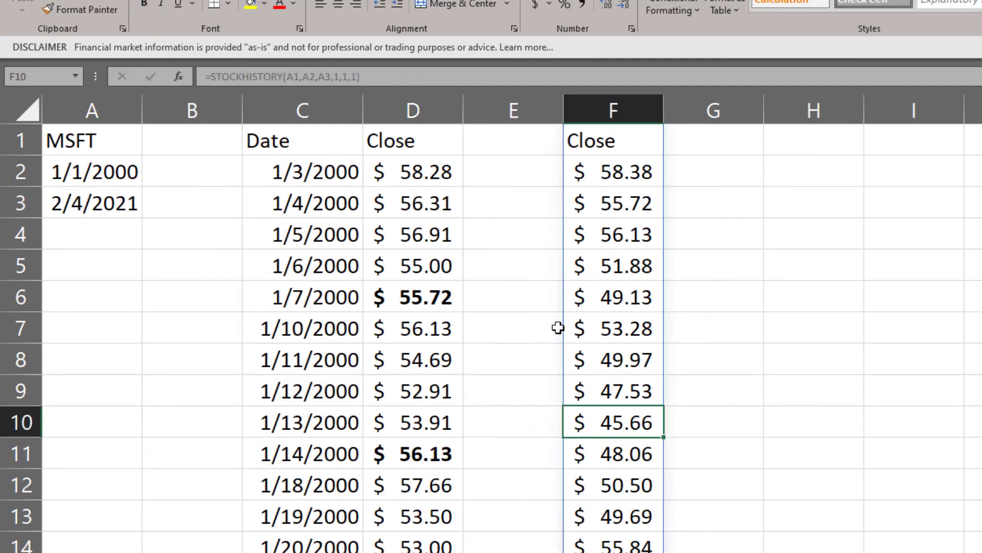
left_click(419, 296)
left_click(490, 297)
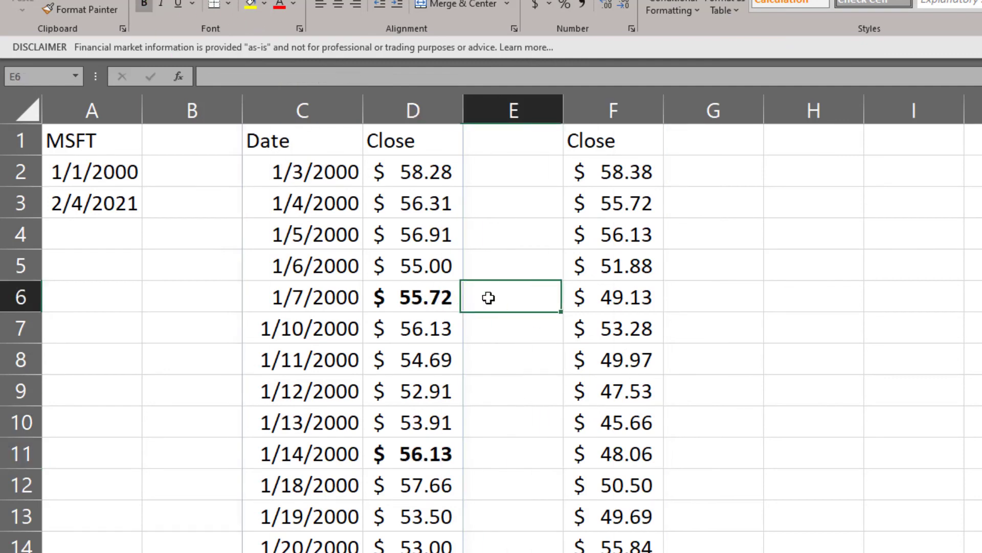
- Enter =WEEKDAY(C6) in E6, fill it down to E12, then select weekly closes F2:F13
type("=wee")
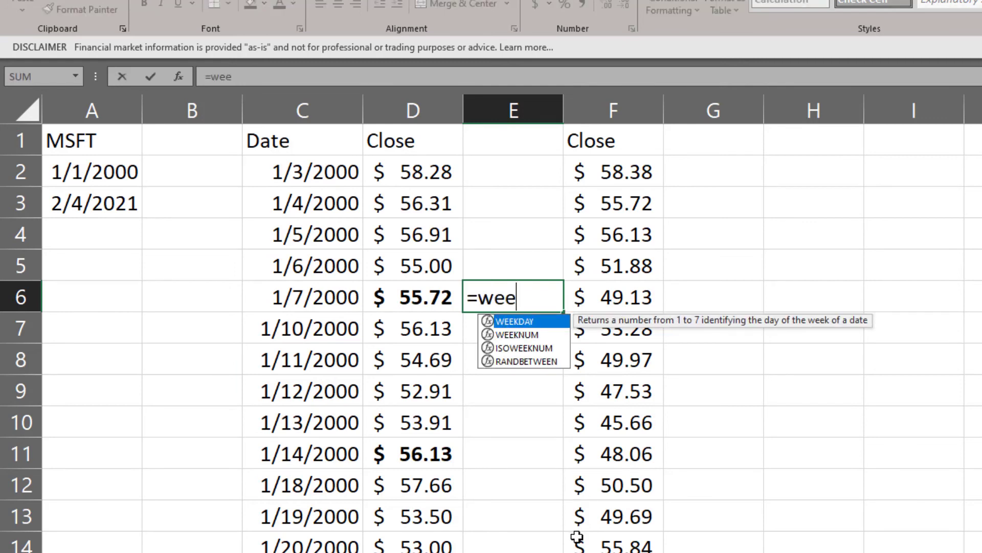
key("Tab")
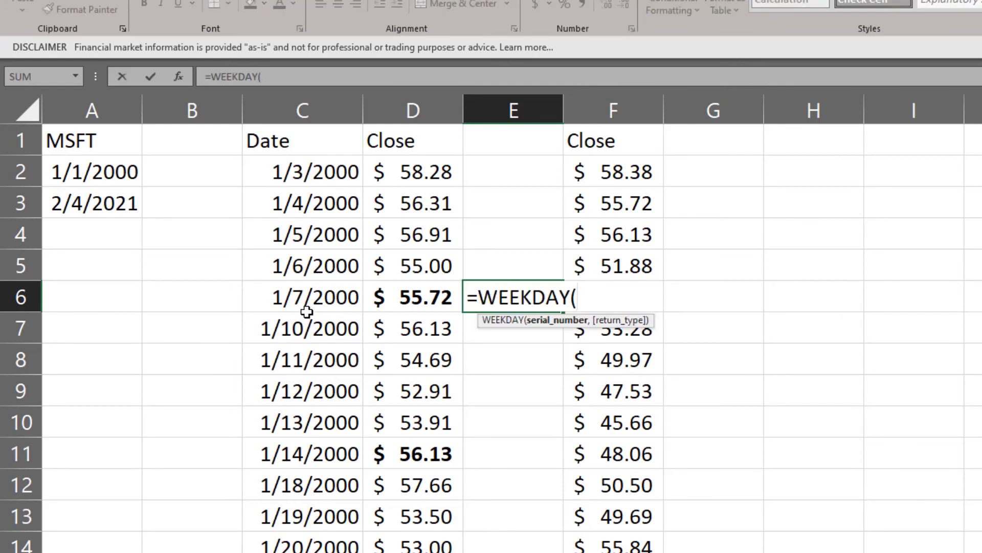
left_click(315, 301)
key("Return")
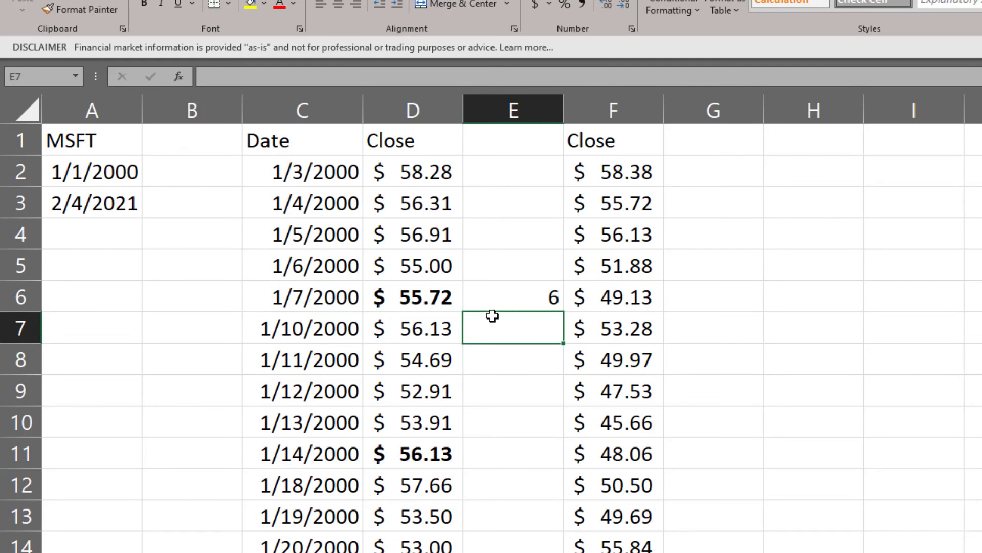
left_click(537, 302)
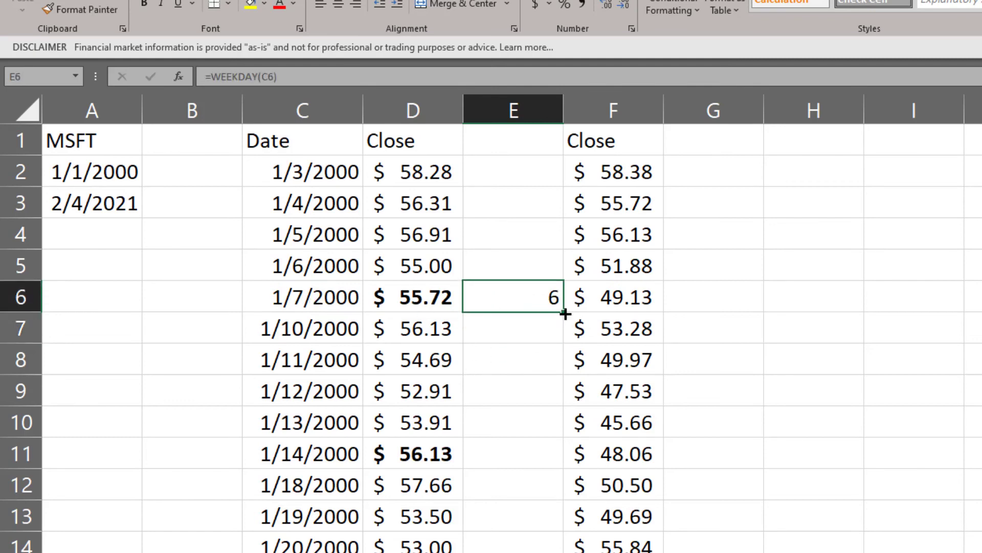
left_click_drag(566, 314, 505, 489)
left_click(499, 447)
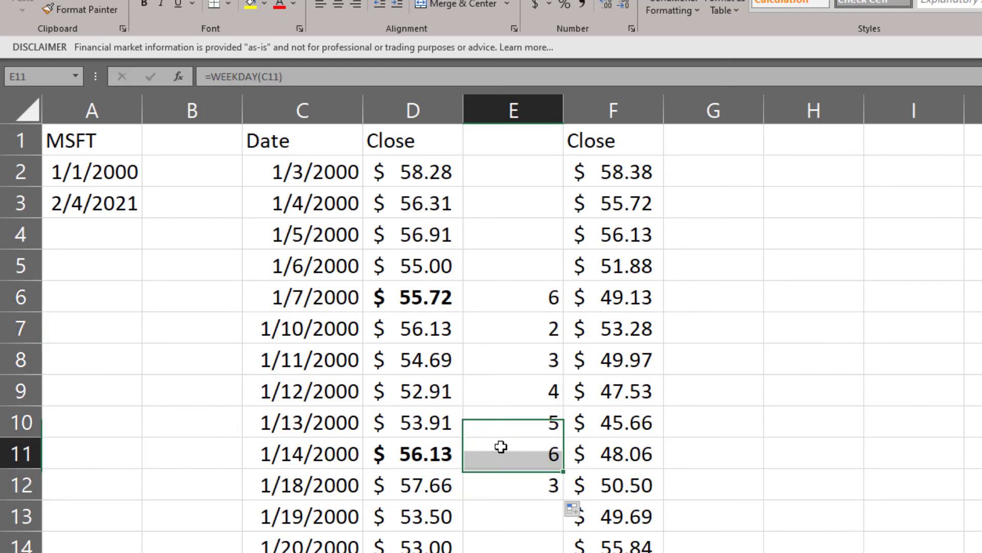
left_click(606, 171)
left_click_drag(606, 172, 609, 517)
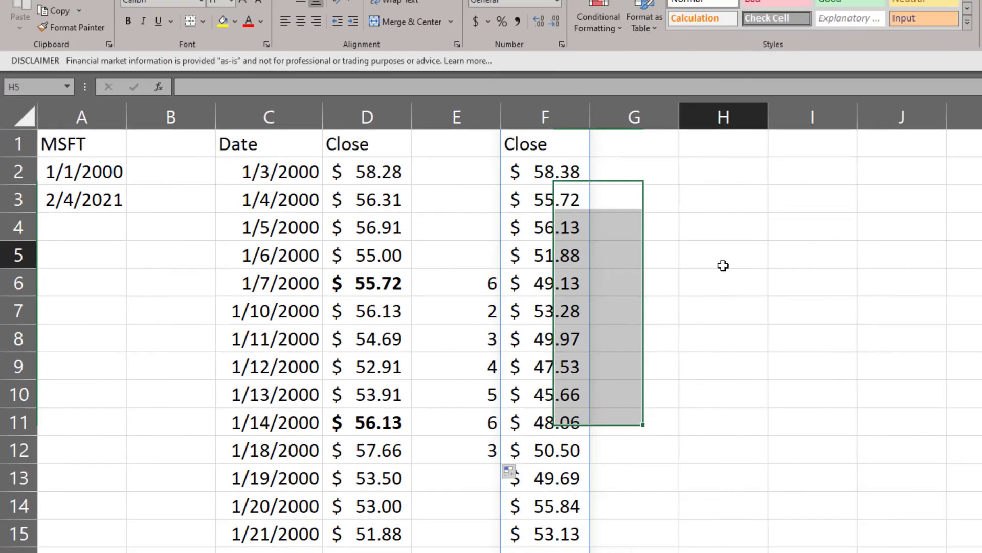
left_click(809, 277)
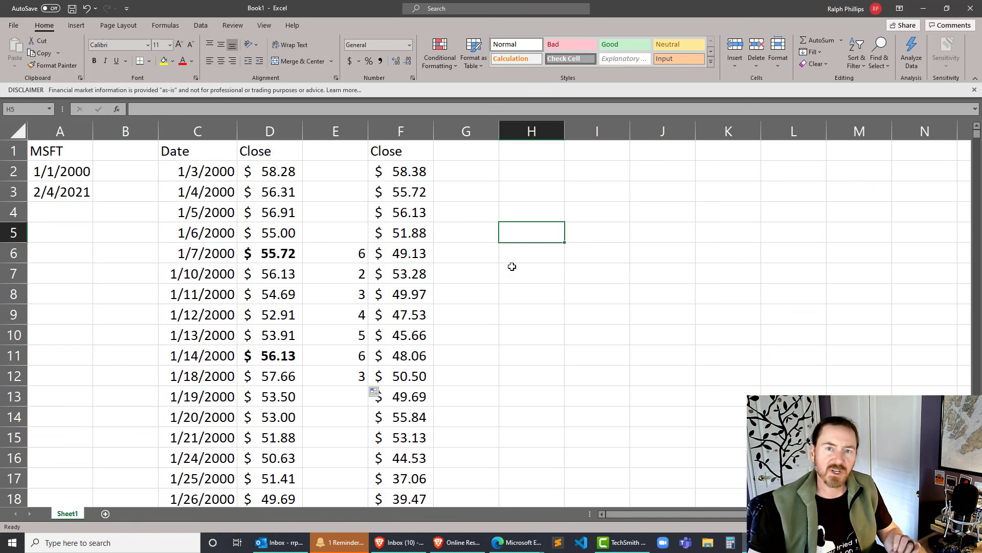
left_click(492, 300)
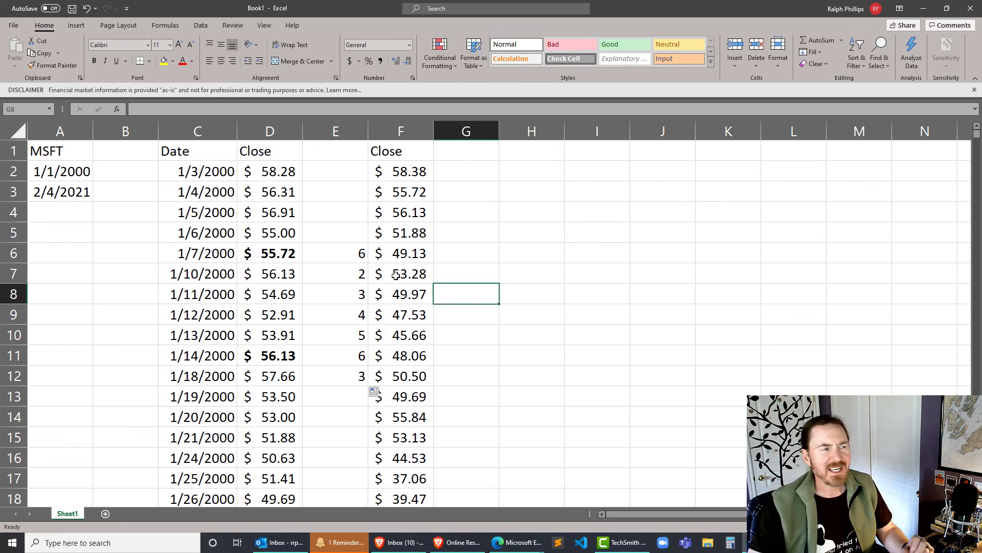